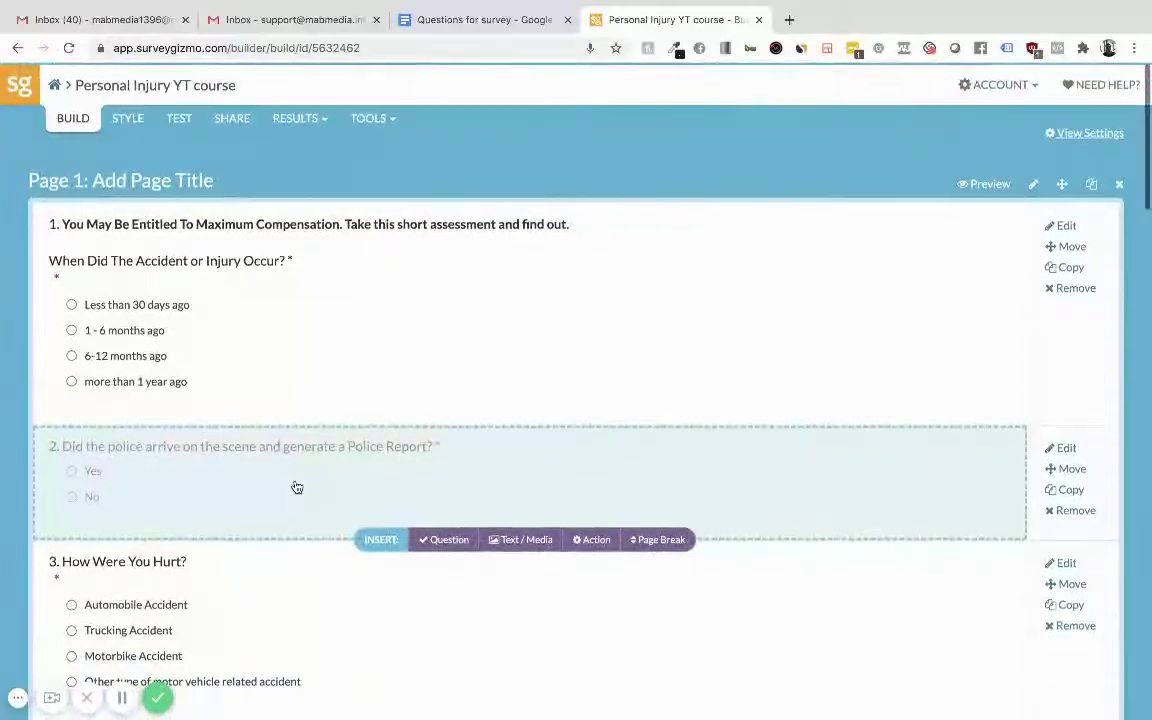
Leave the Personal Injury YT course builder for the Home dashboard and choose Create a Survey.
{"action": "scroll", "coordinate": [242, 500], "scroll_direction": "down", "scroll_amount": 15}
{"action": "scroll", "coordinate": [242, 577], "scroll_direction": "up", "scroll_amount": 15}
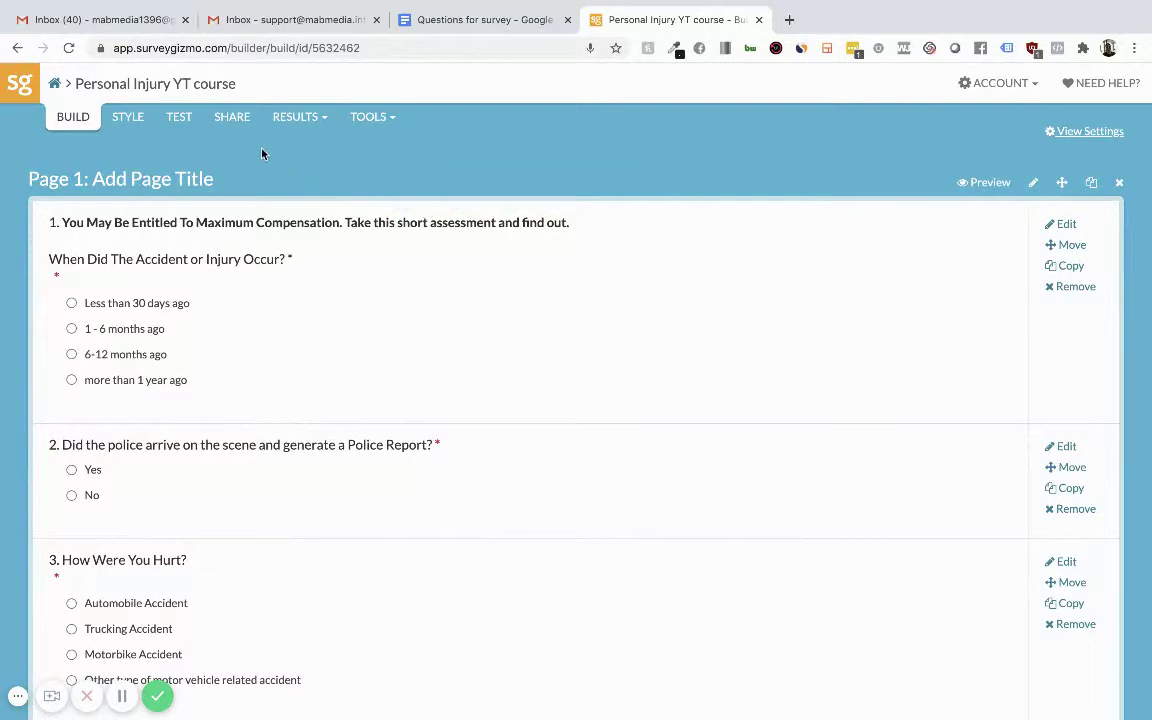
{"action": "scroll", "coordinate": [189, 322], "scroll_direction": "down", "scroll_amount": 8}
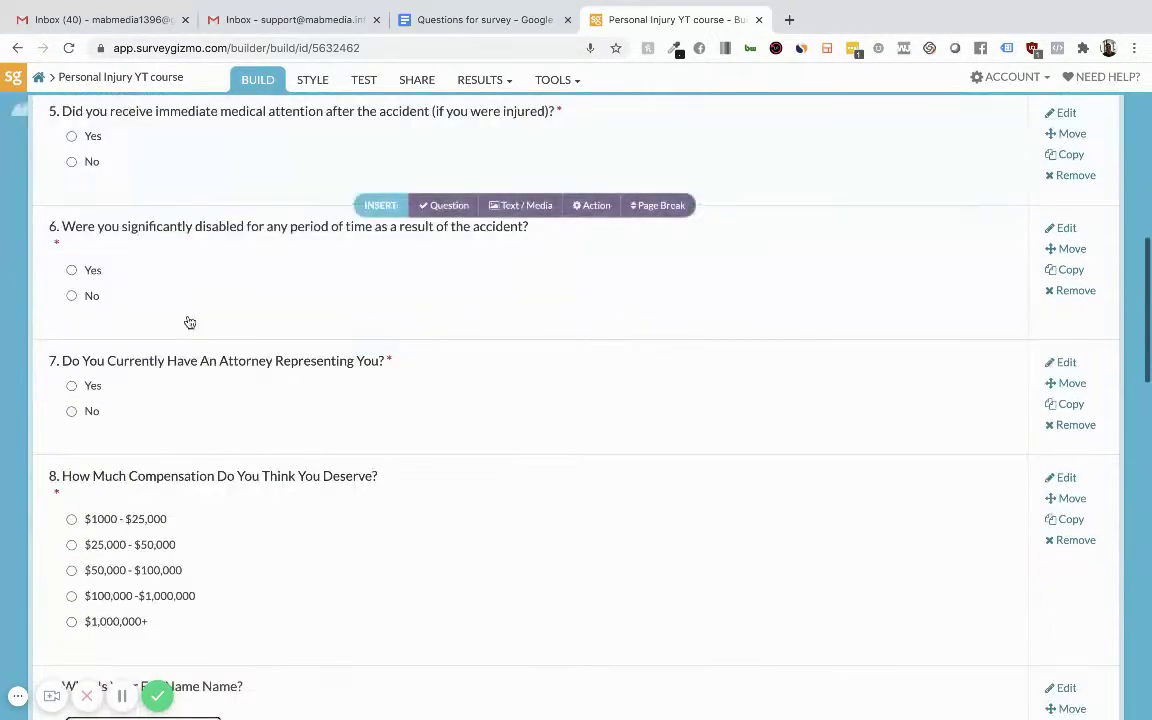
{"action": "scroll", "coordinate": [258, 410], "scroll_direction": "down", "scroll_amount": 8}
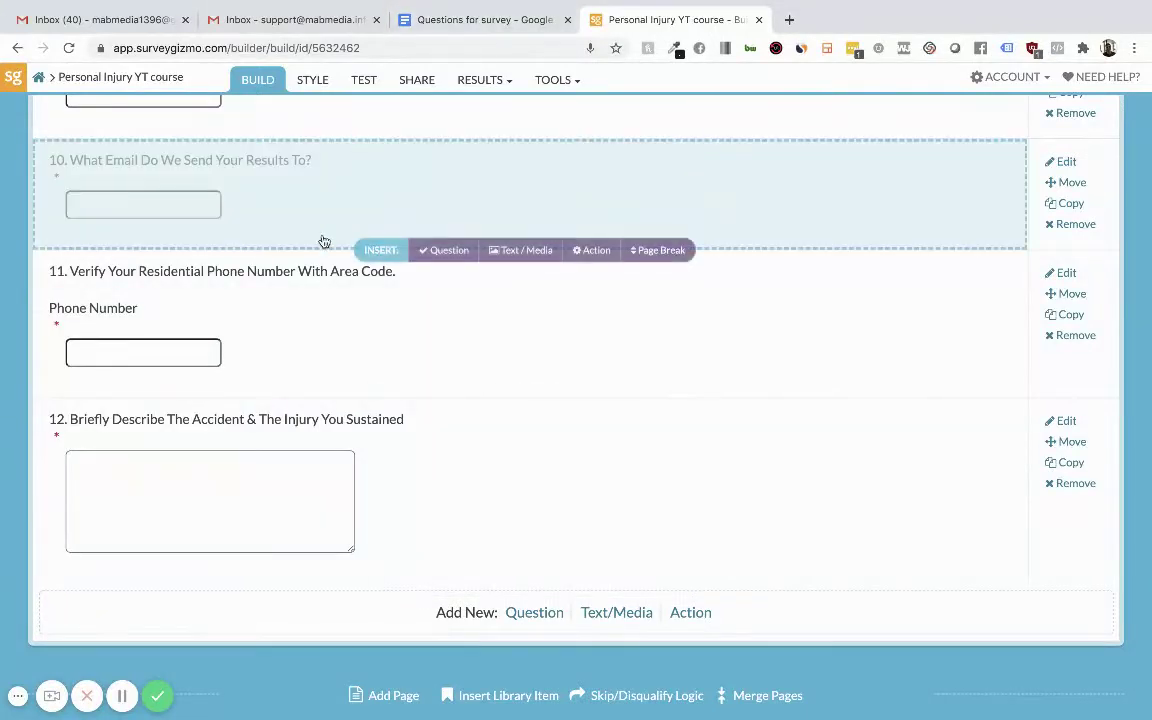
{"action": "scroll", "coordinate": [324, 240], "scroll_direction": "up", "scroll_amount": 15}
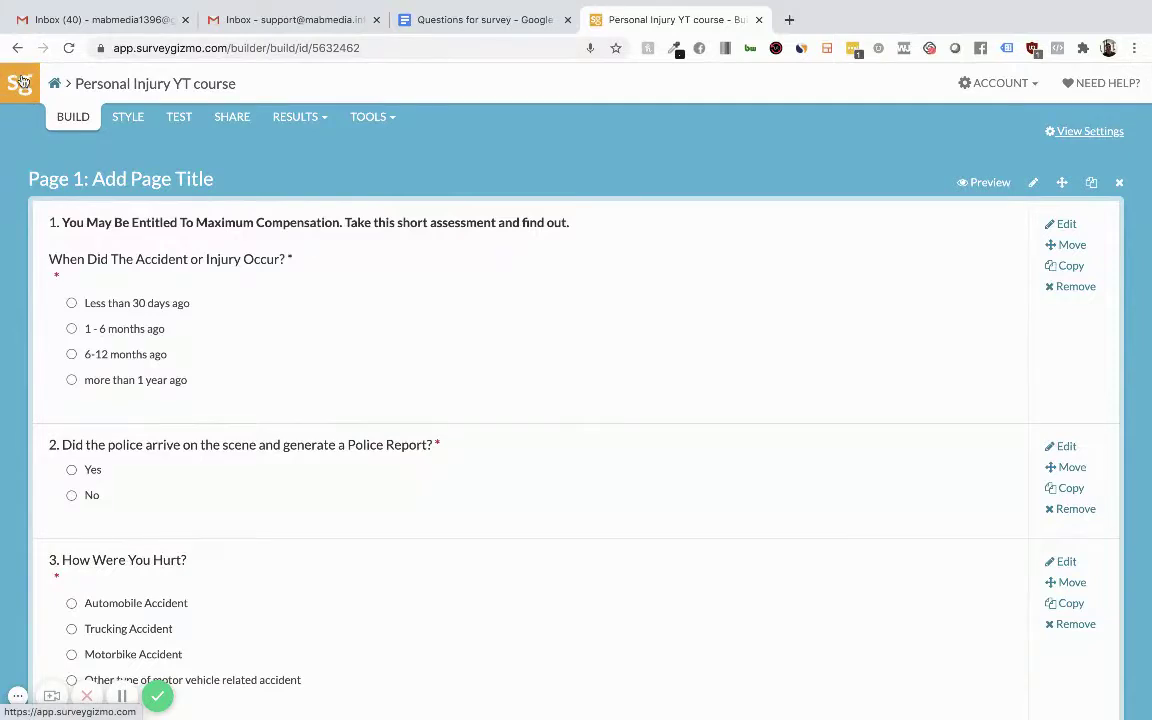
{"action": "left_click", "coordinate": [20, 80]}
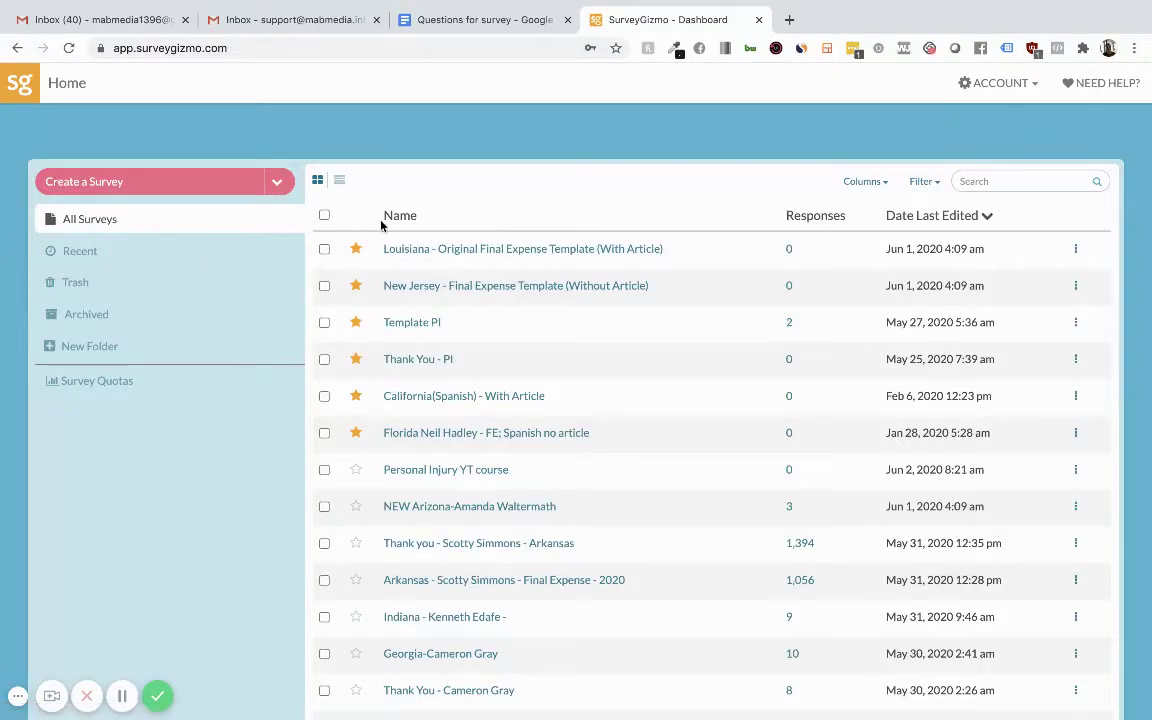
{"action": "scroll", "coordinate": [476, 440], "scroll_direction": "down", "scroll_amount": 1}
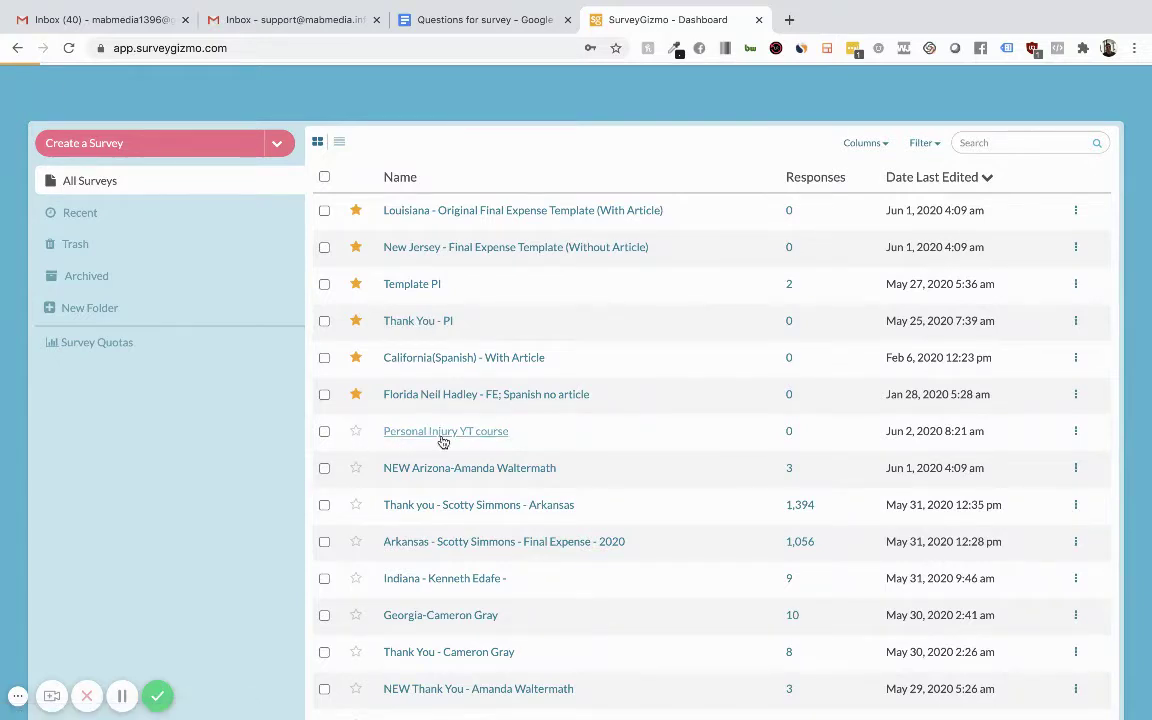
{"action": "left_click", "coordinate": [108, 144]}
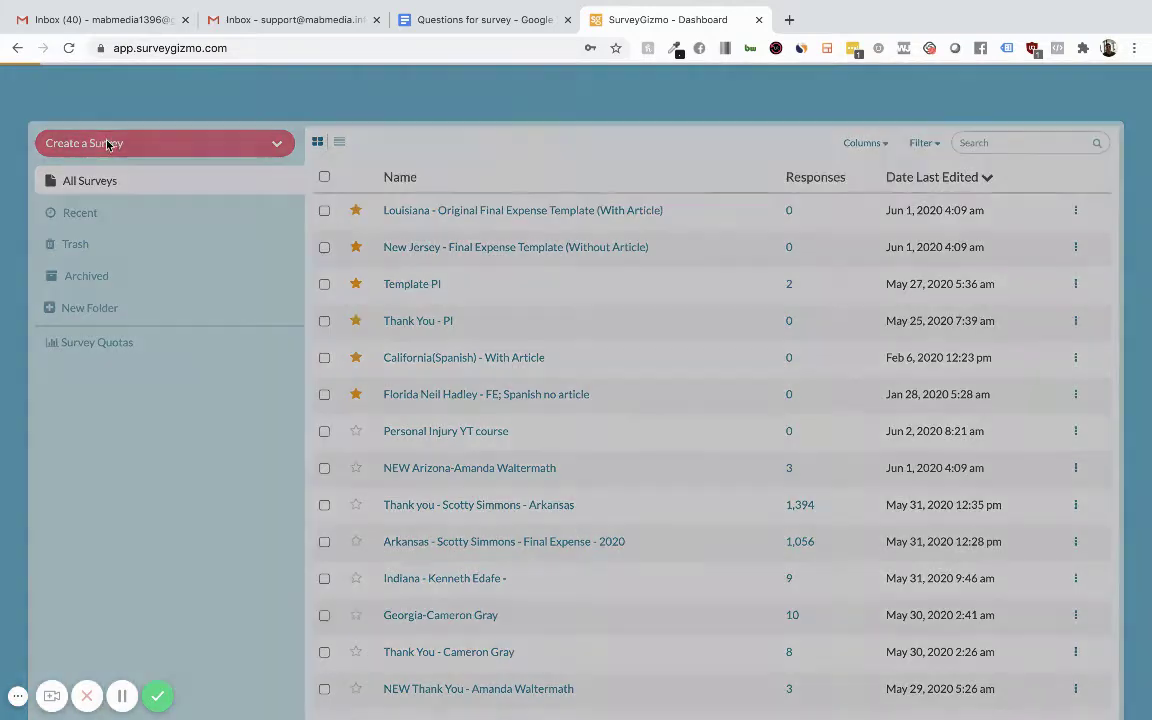
Name the blank survey 'PI YT course thank you page' and start building it.
{"action": "left_click", "coordinate": [584, 151]}
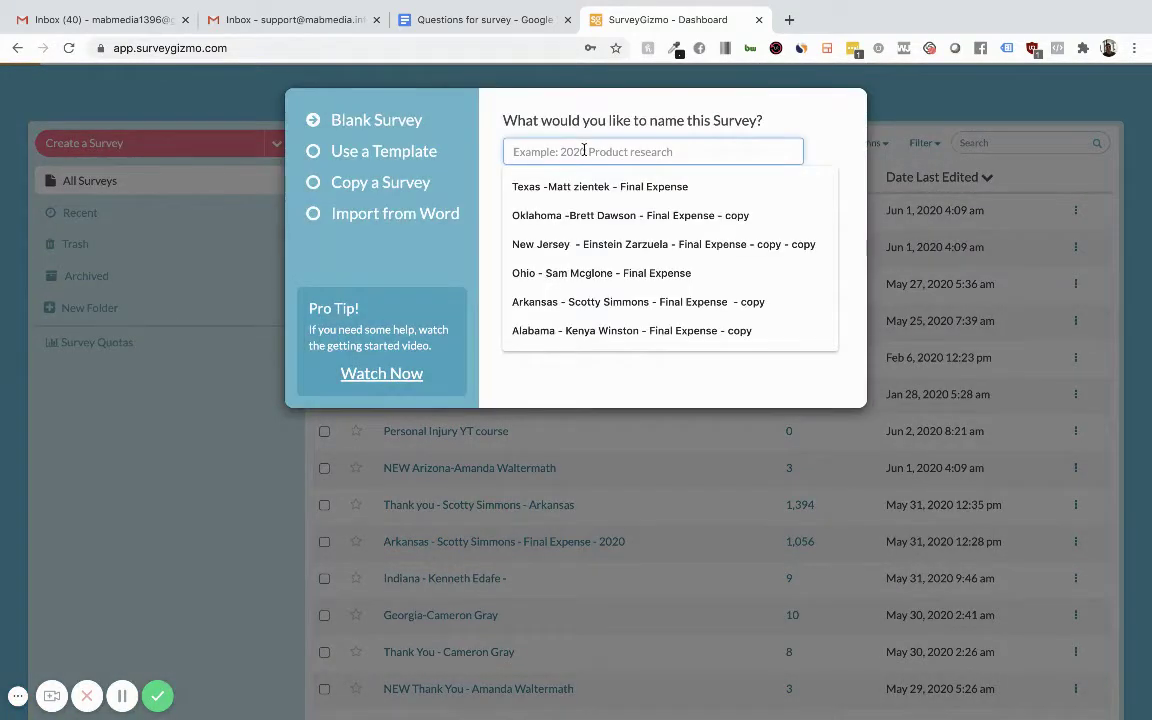
{"action": "type", "text": "Pl"}
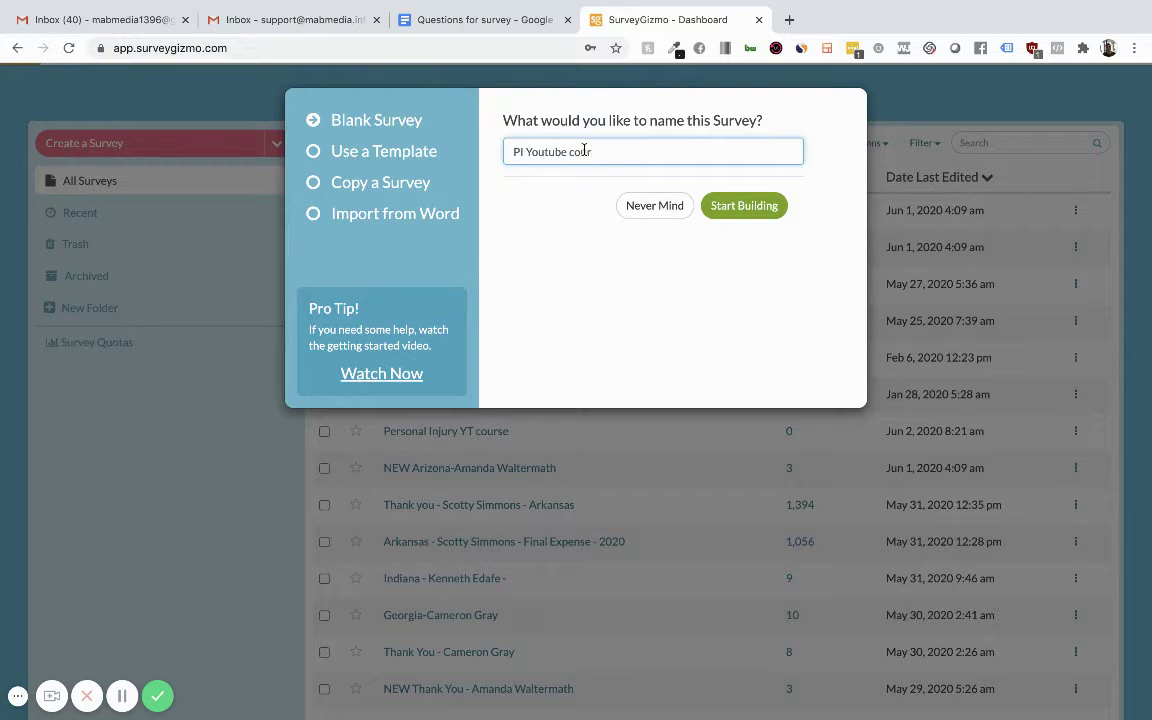
{"action": "double_click", "coordinate": [539, 152]}
{"action": "type", "text": "YT"}
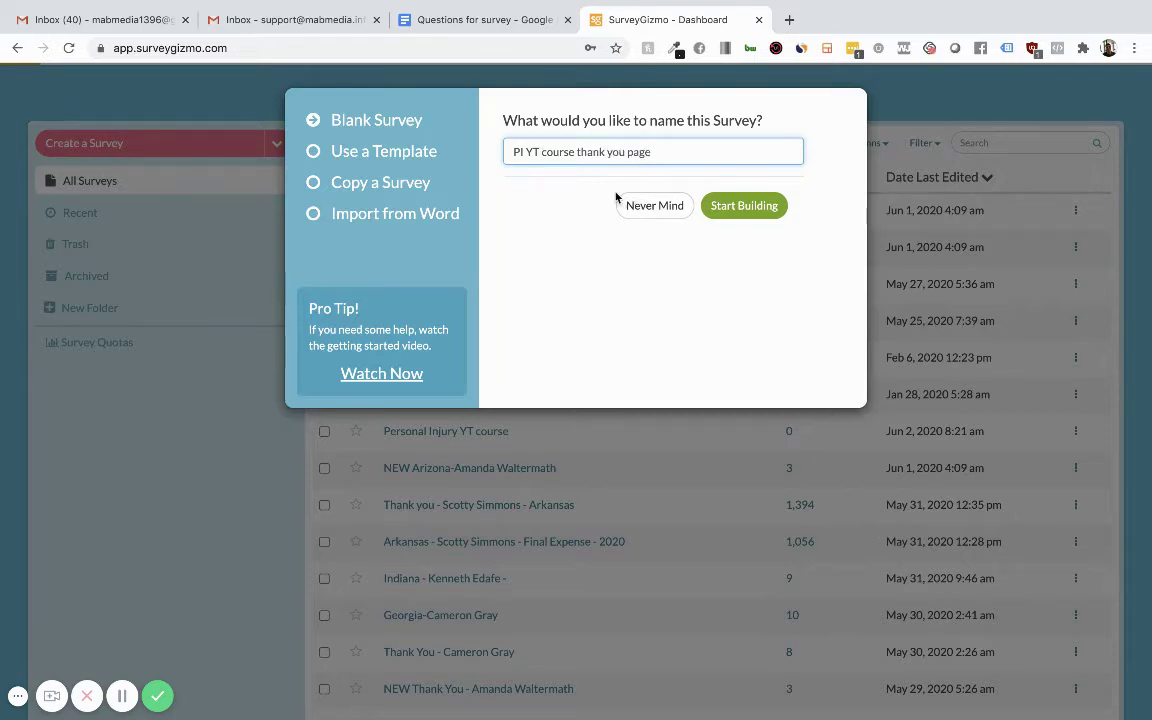
{"action": "left_click", "coordinate": [752, 208]}
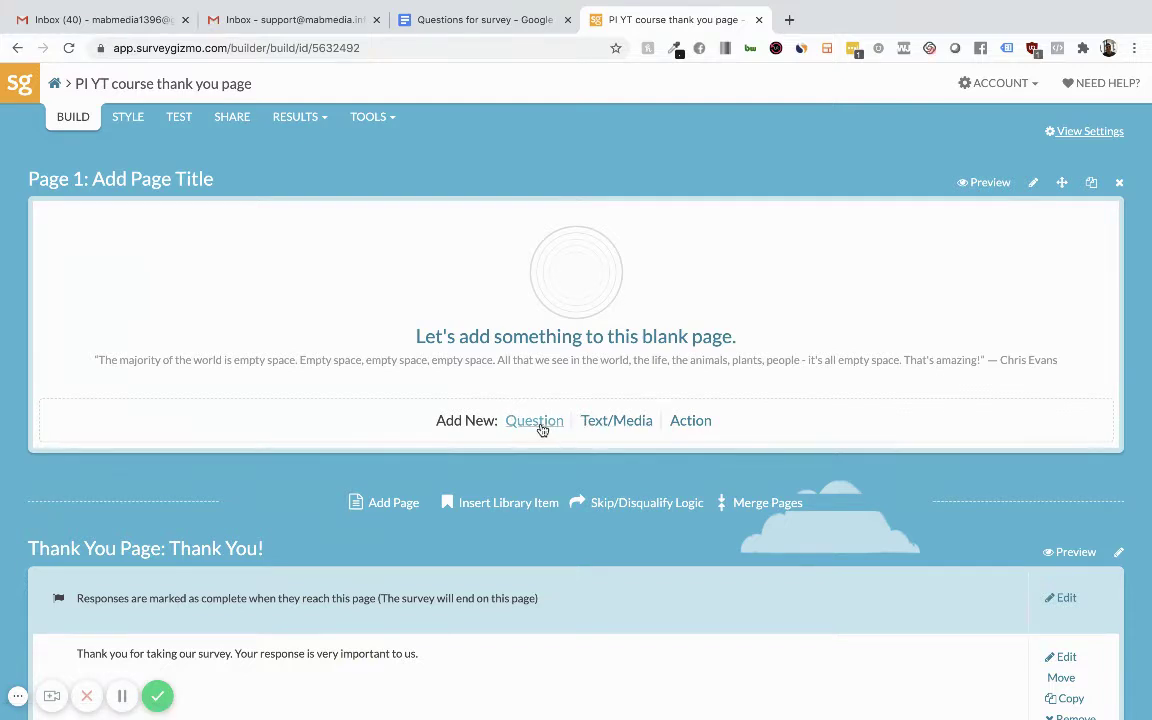
Add a Text/Media element to page 1 with centre alignment.
{"action": "left_click", "coordinate": [604, 428]}
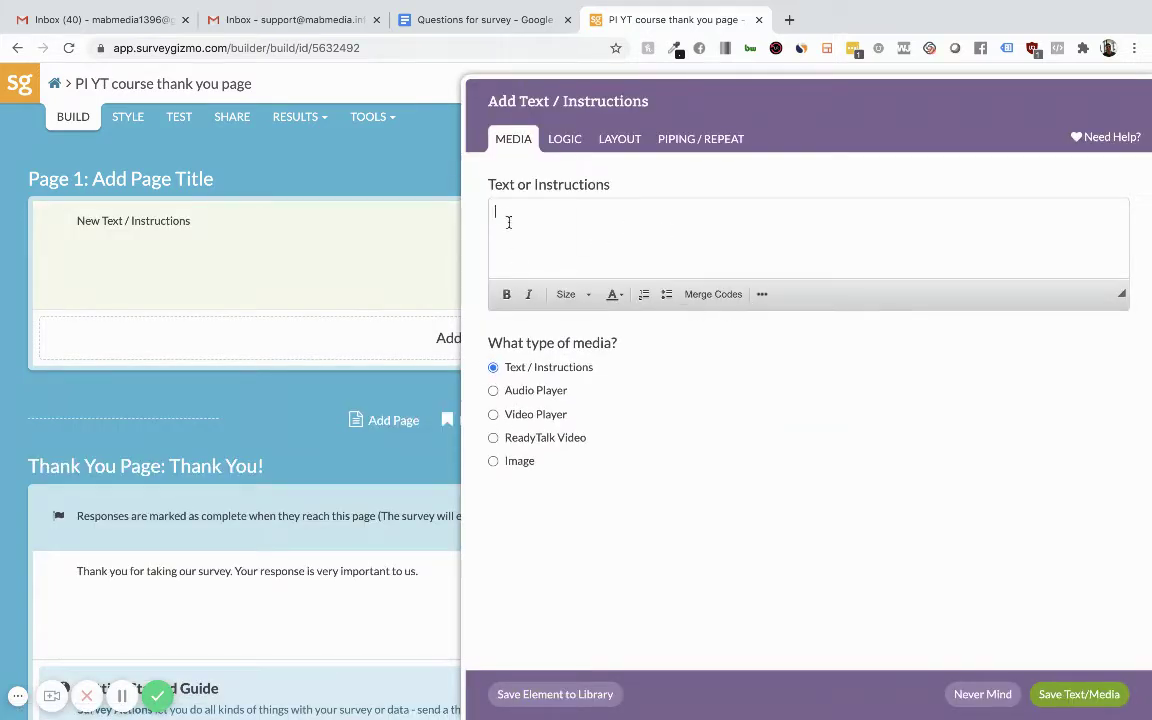
{"action": "left_click", "coordinate": [762, 295]}
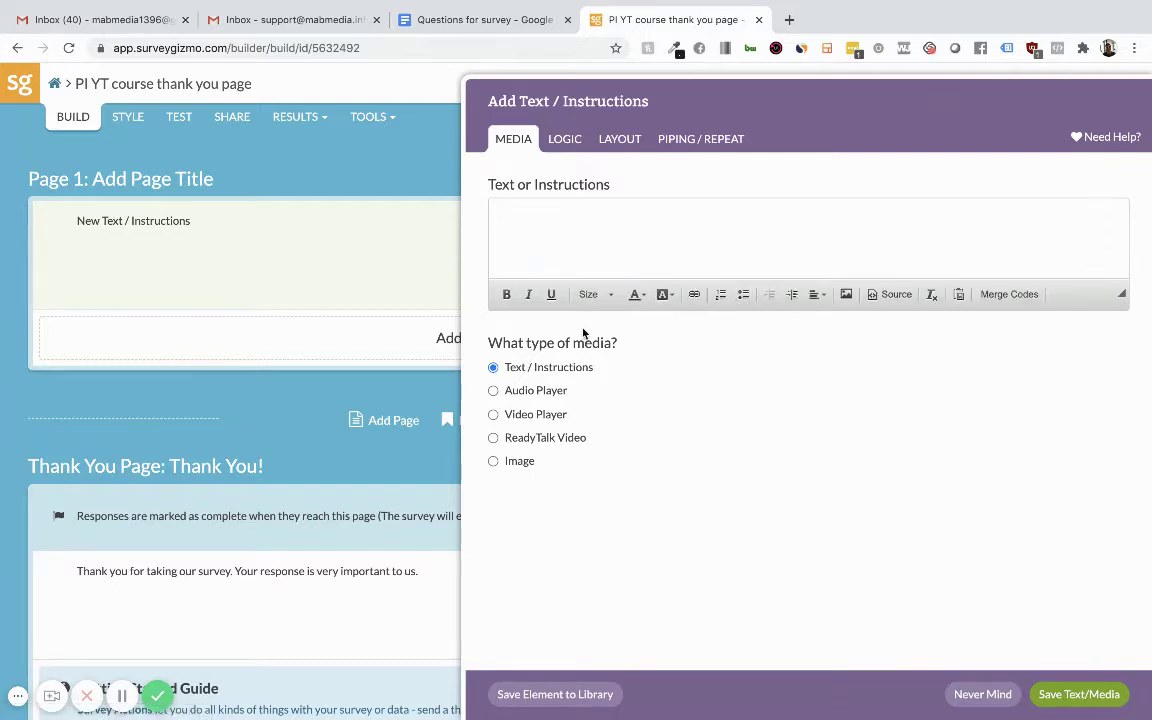
{"action": "left_click", "coordinate": [816, 297]}
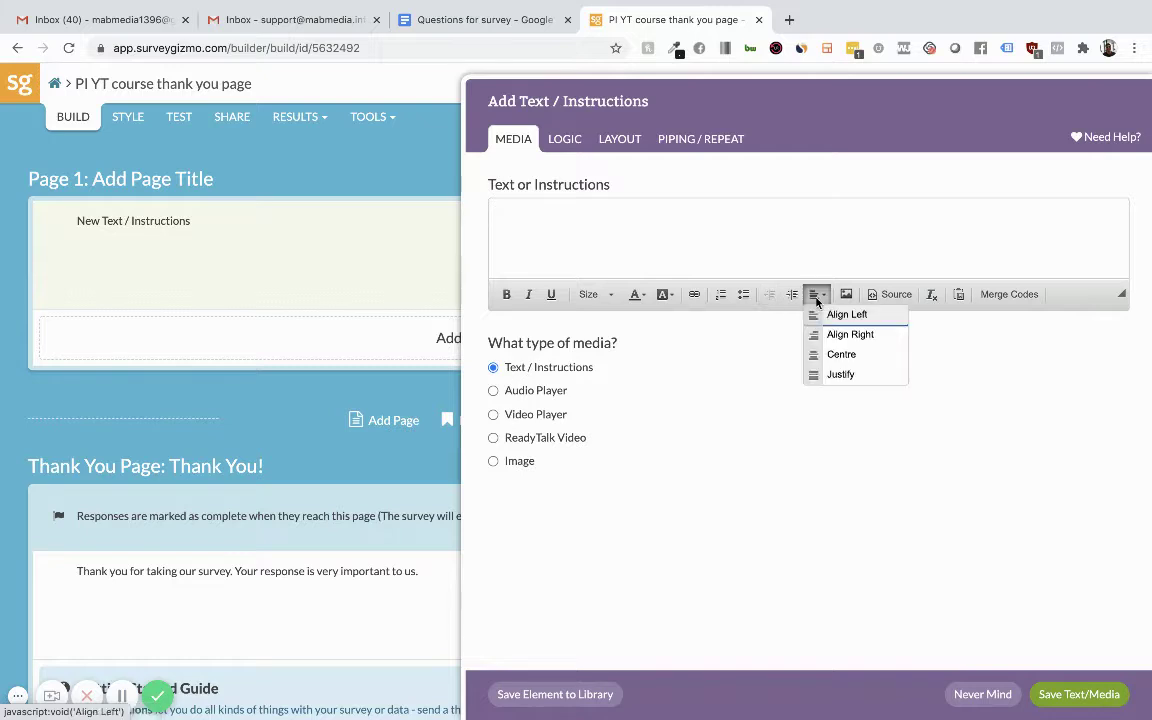
{"action": "left_click", "coordinate": [849, 355]}
Type 'THANK YOU FOR SUBMITTING YOUR QUESTIONNAIRE', correcting the SYBMITTING typo.
{"action": "mouse_move", "coordinate": [637, 714]}
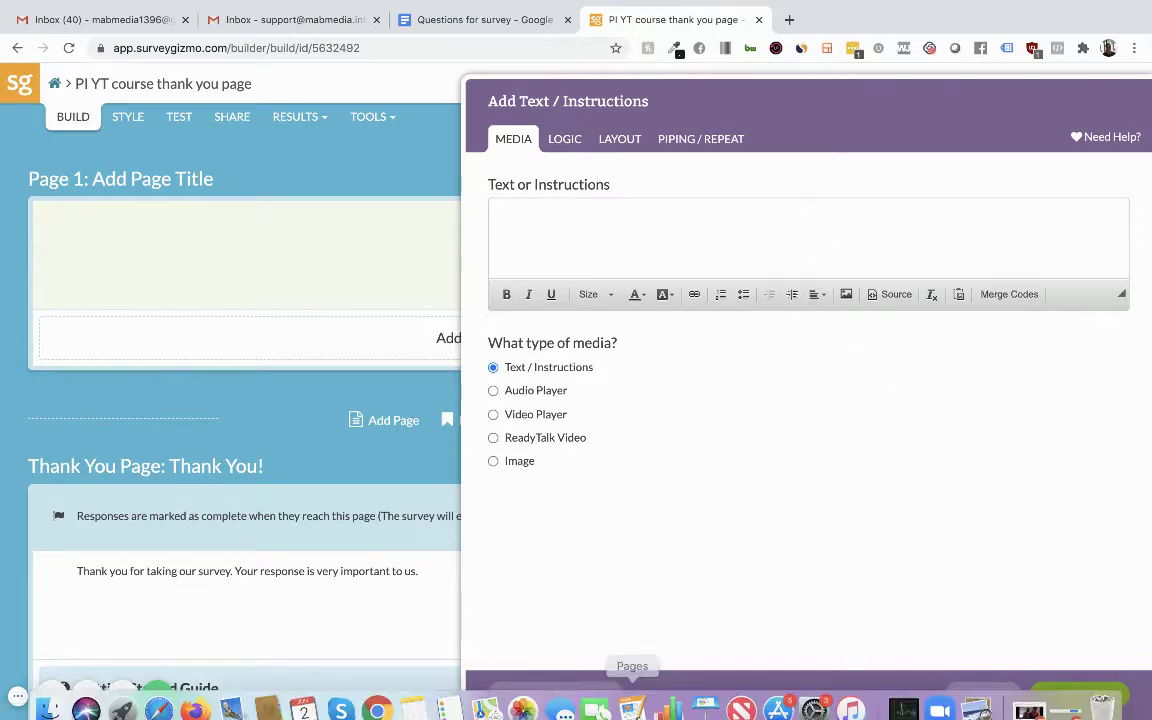
{"action": "type", "text": "THAN"}
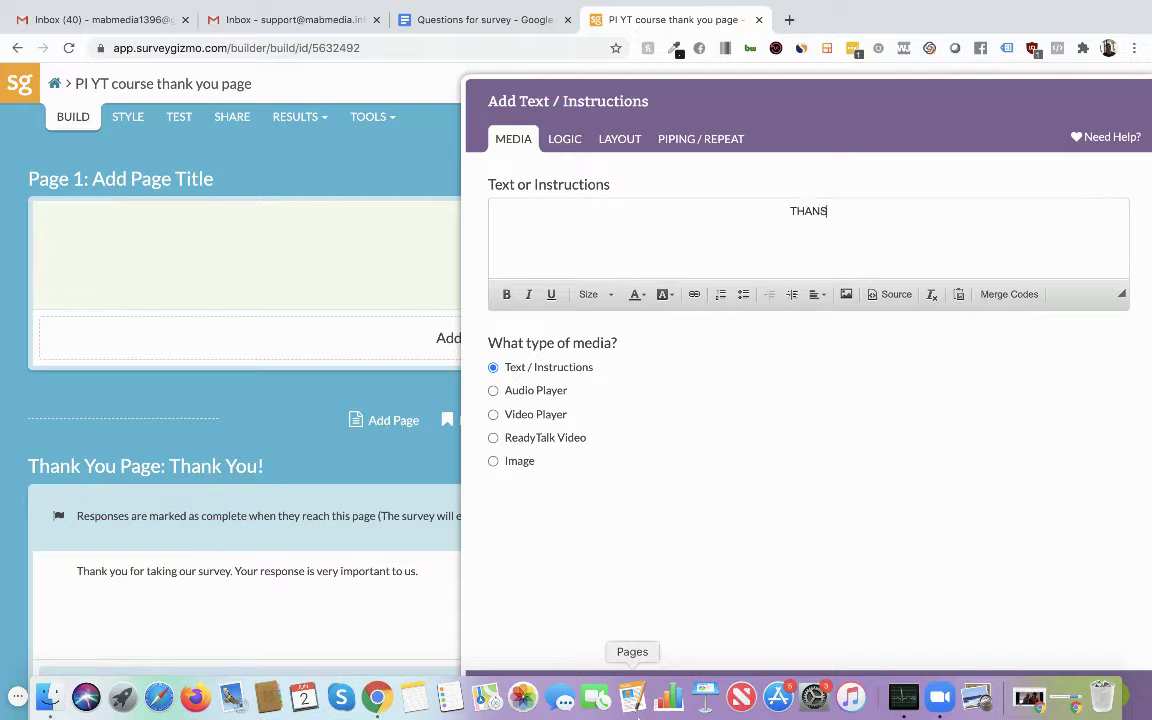
{"action": "type", "text": "K YOU FOR SYBMITTING Y"}
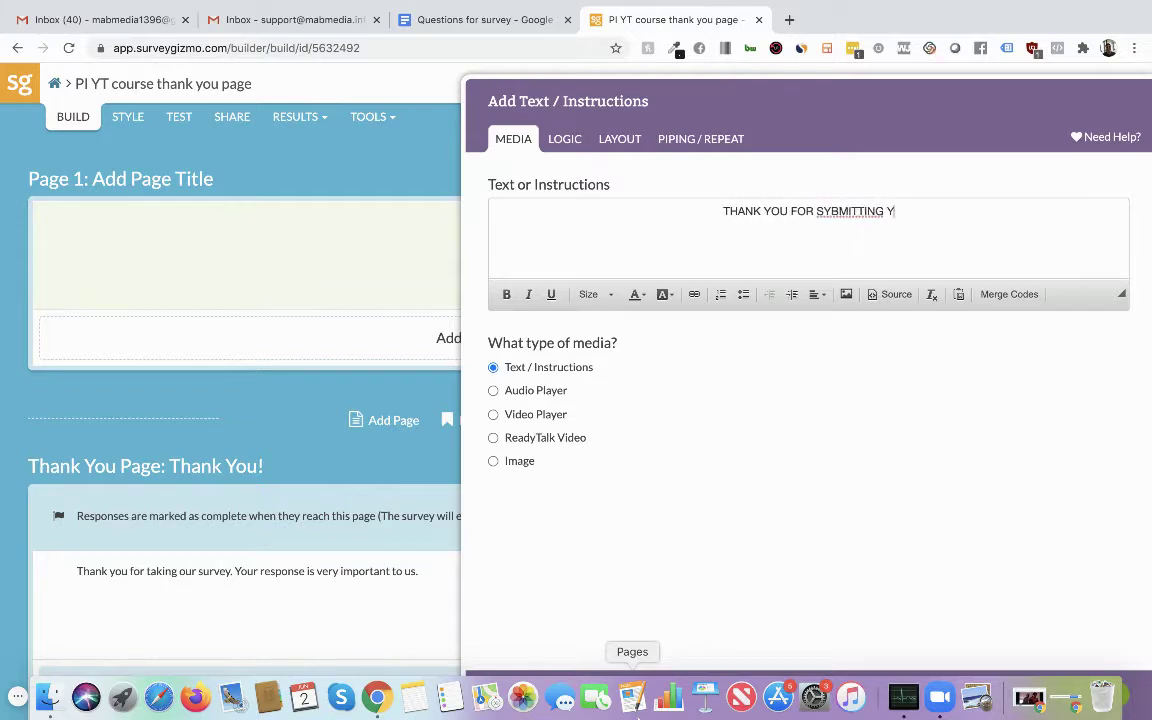
{"action": "type", "text": "OU"}
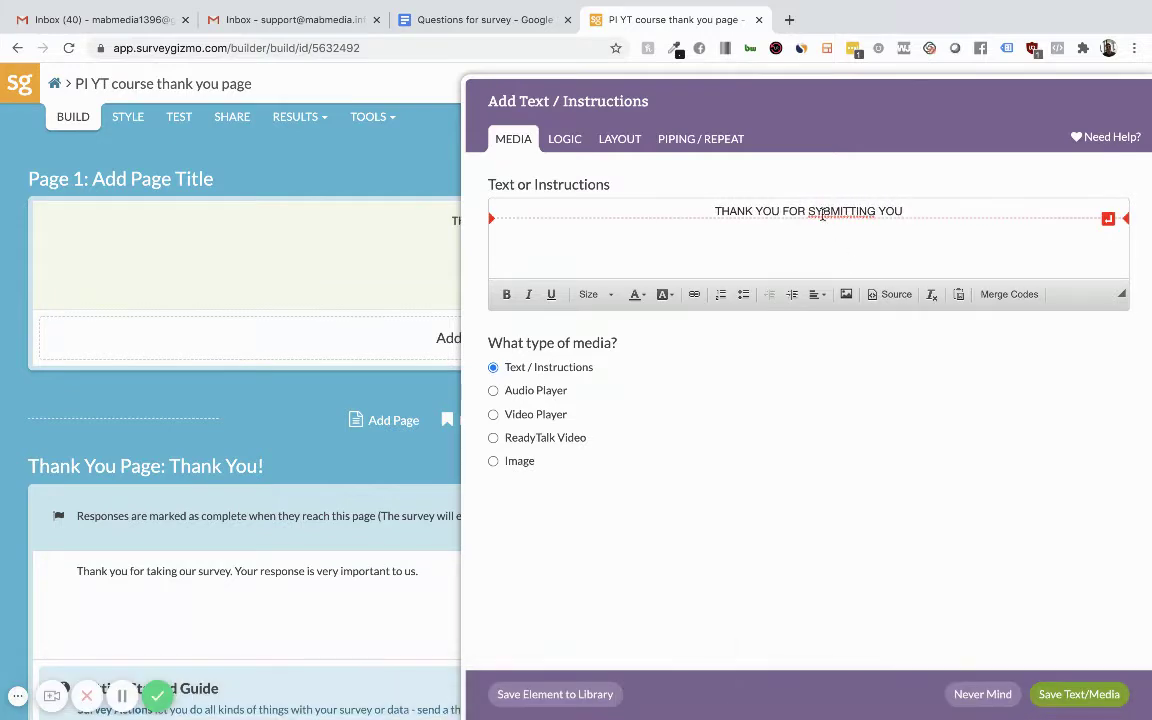
{"action": "left_click", "coordinate": [821, 212]}
{"action": "key", "text": "BackSpace"}
{"action": "type", "text": "U"}
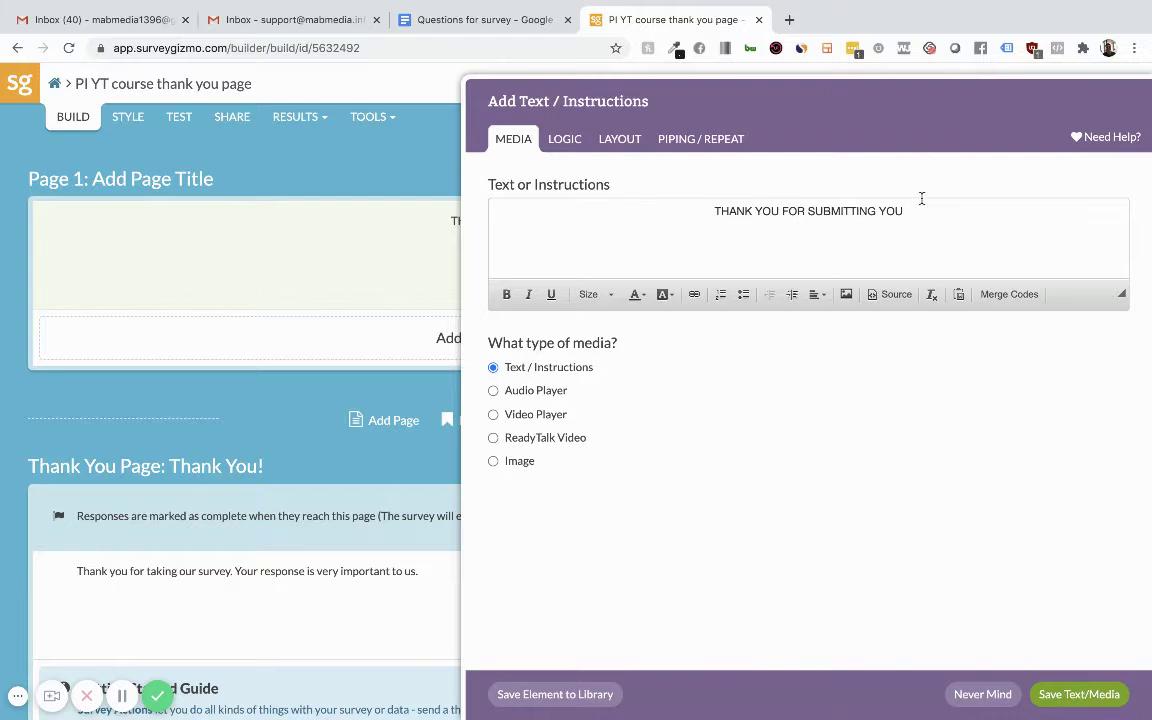
{"action": "left_click", "coordinate": [921, 211]}
{"action": "type", "text": "R "}
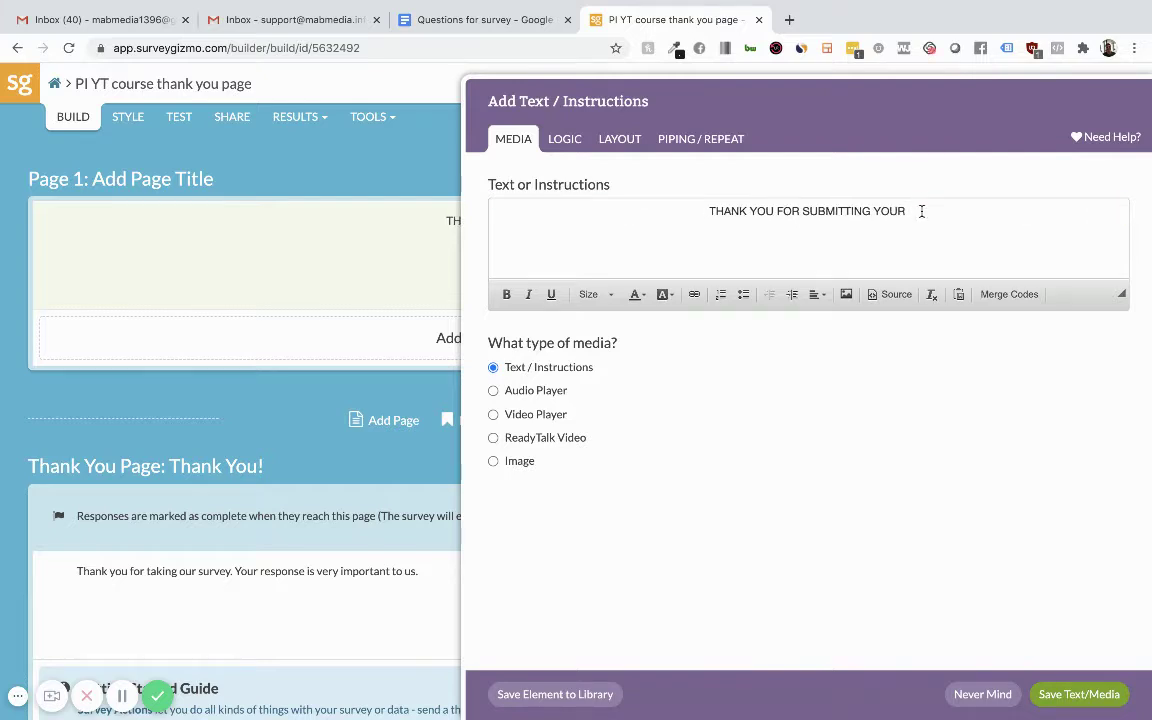
{"action": "type", "text": "QUESTIONNA"}
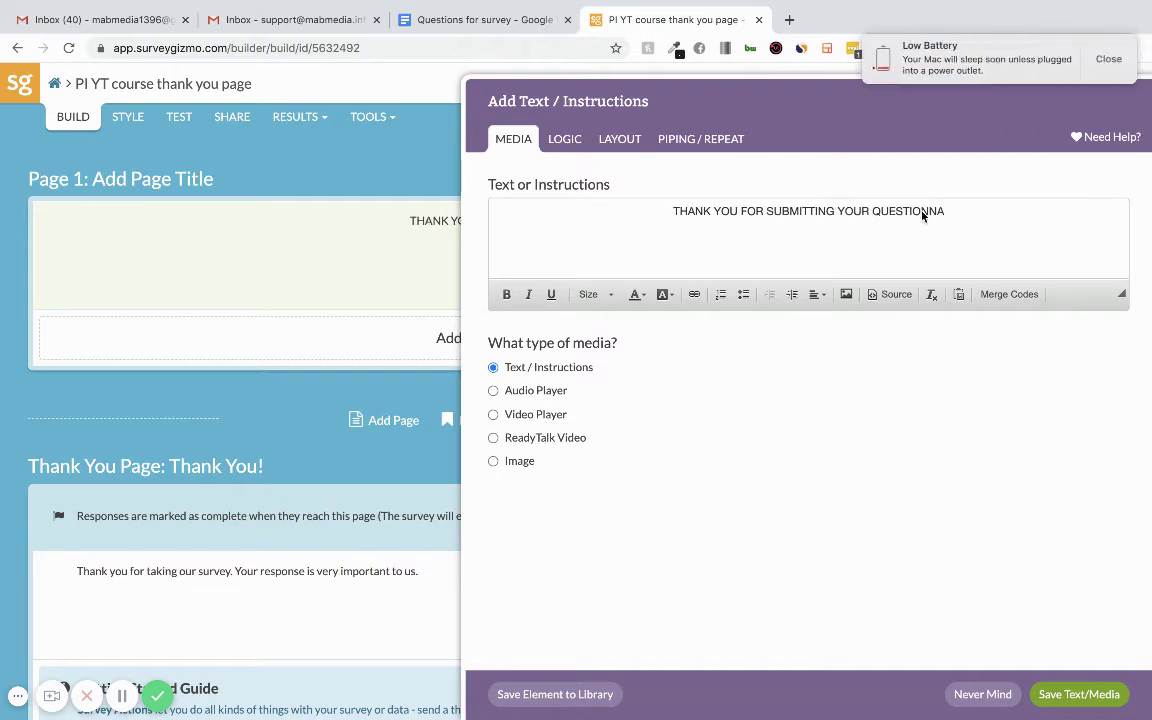
{"action": "type", "text": "IRE"}
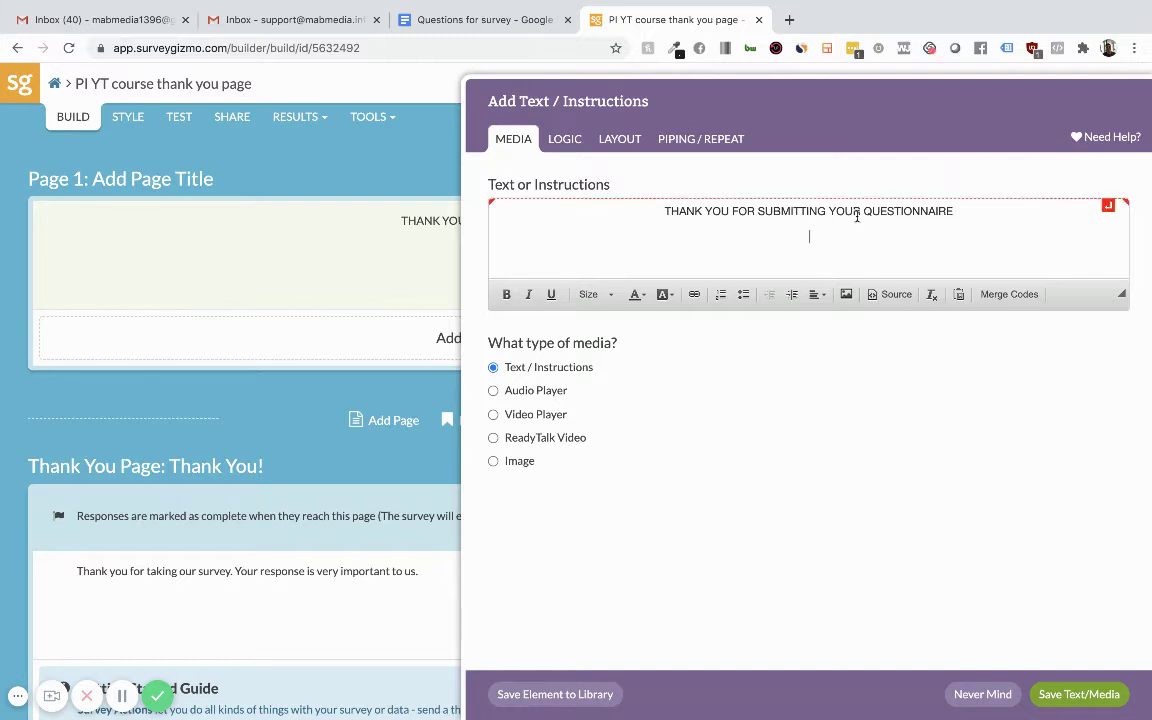
Add the line 'ONE OF OUR REPRESENTATIVES WILL REACH OUT SOON TO DISCUSS YOUR CLAIM' and save the text.
{"action": "type", "text": "ONE OF "}
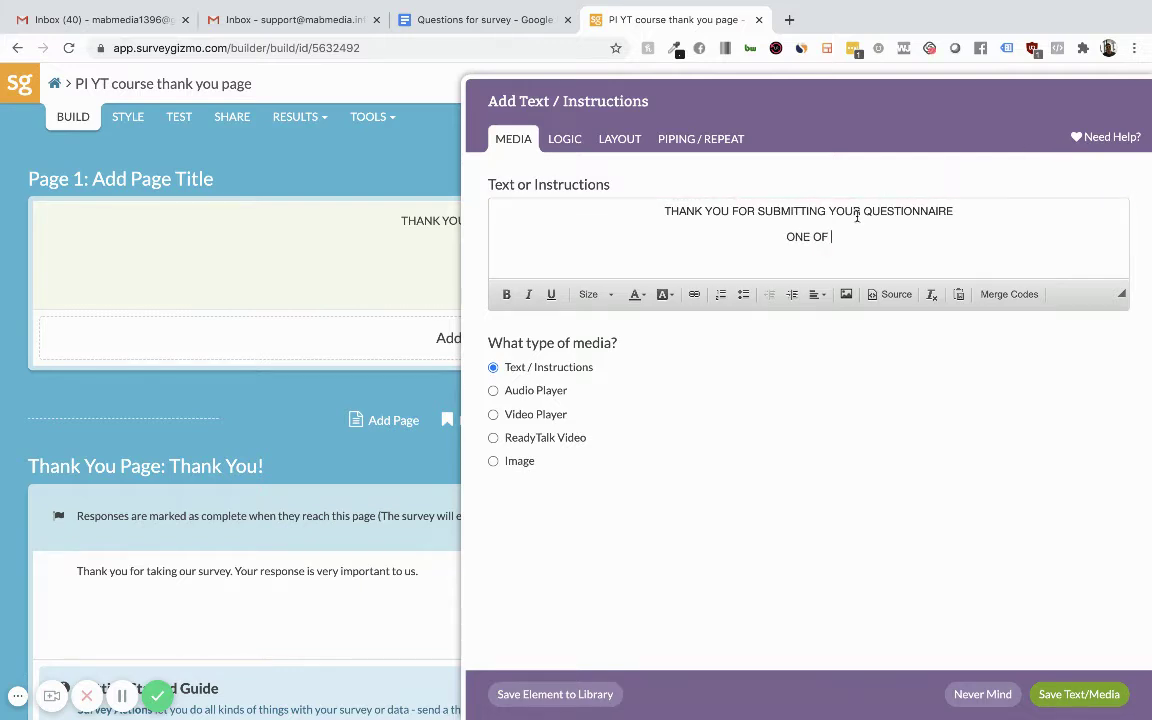
{"action": "type", "text": "OUR REPRESE"}
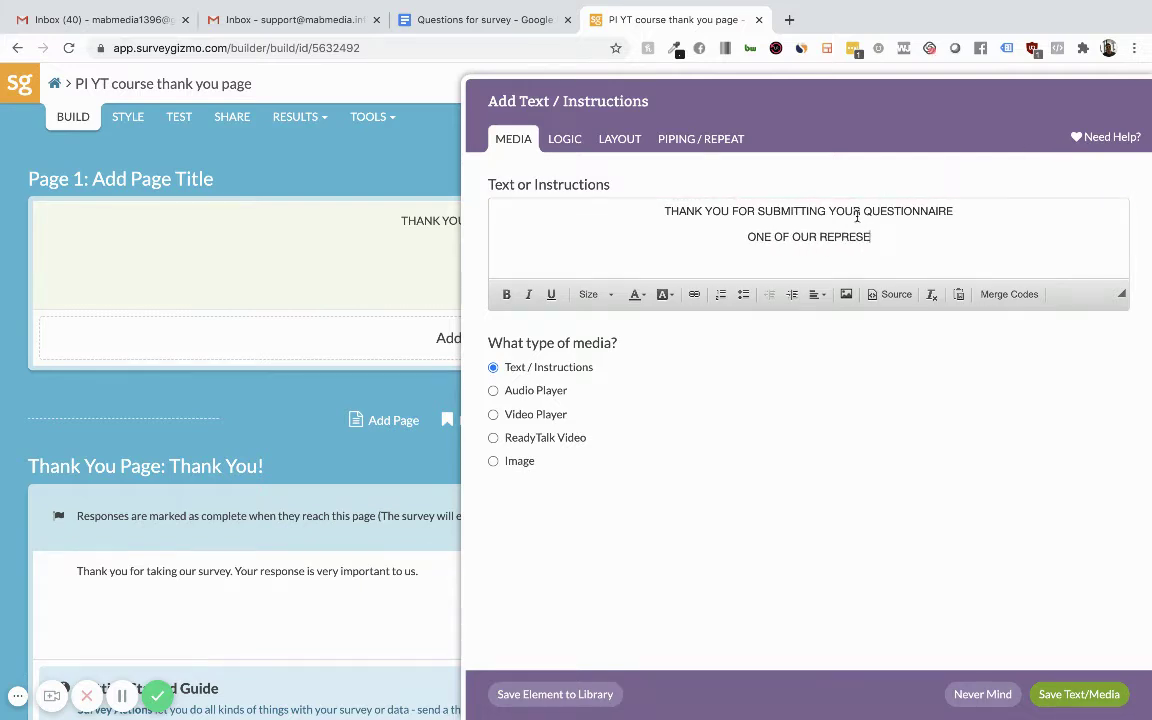
{"action": "type", "text": "NTATIVES W"}
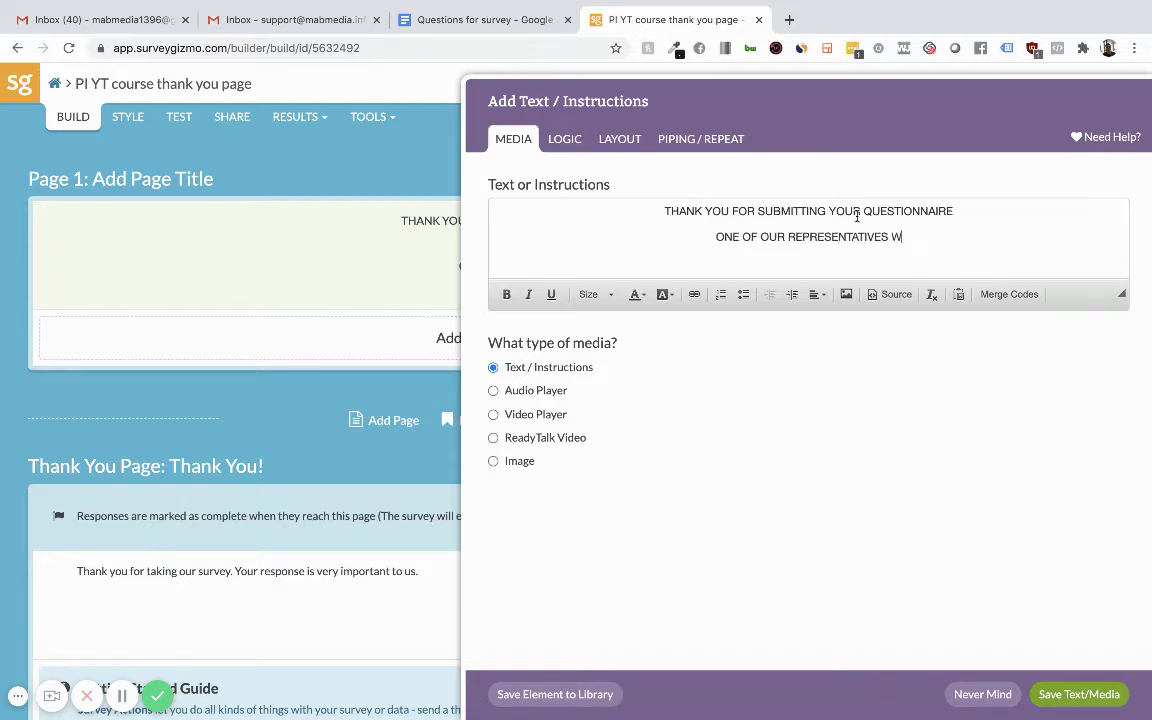
{"action": "type", "text": "ILL REACH U"}
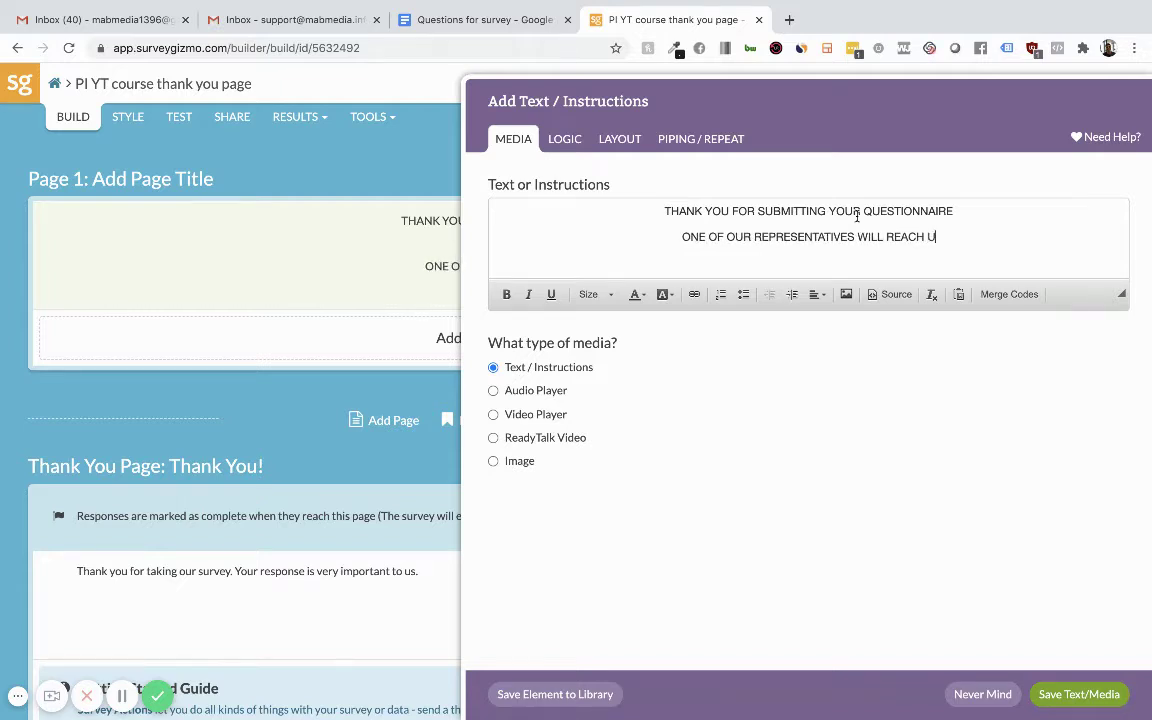
{"action": "type", "text": "T SOO"}
{"action": "key", "text": "BackSpace"}
{"action": "key", "text": "BackSpace"}
{"action": "key", "text": "BackSpace"}
{"action": "key", "text": "BackSpace"}
{"action": "key", "text": "BackSpace"}
{"action": "key", "text": "BackSpace"}
{"action": "key", "text": "BackSpace"}
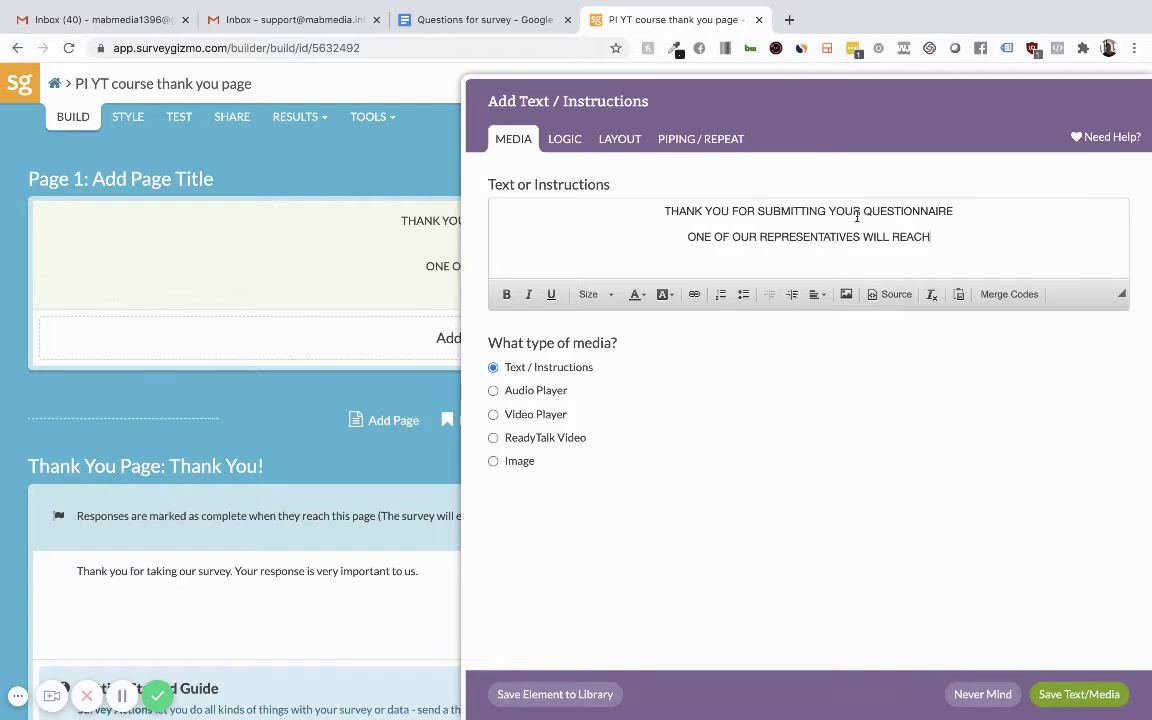
{"action": "type", "text": "OUT SOON"}
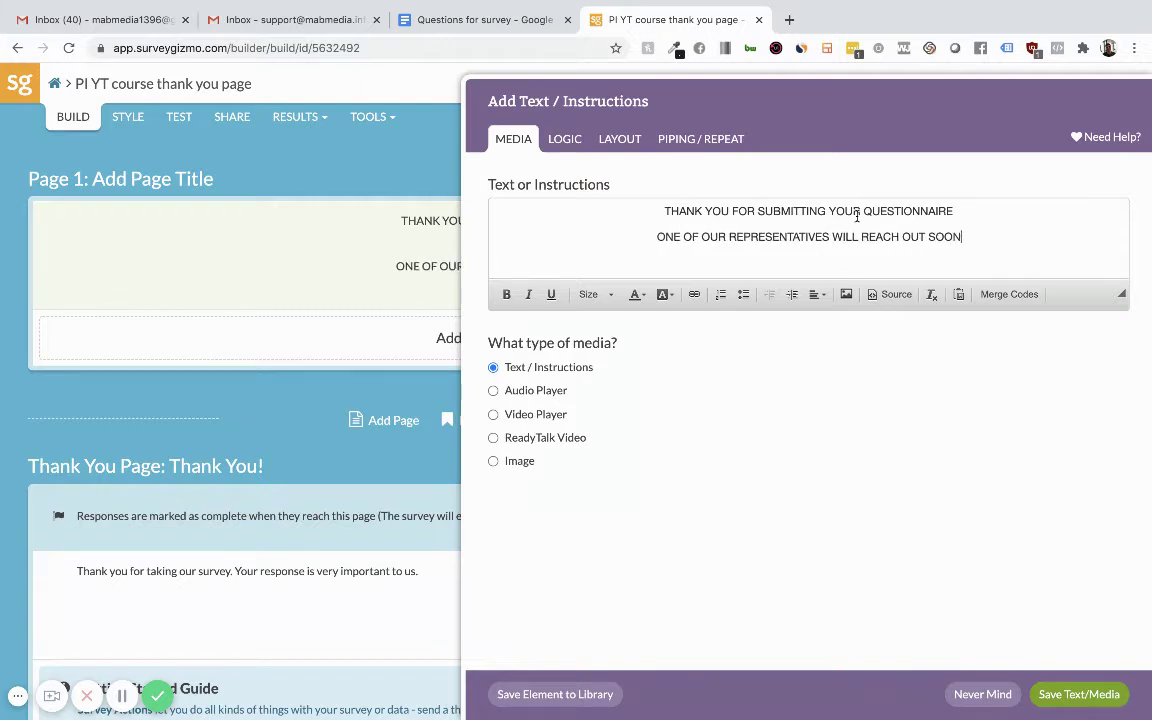
{"action": "type", "text": " TO DIC"}
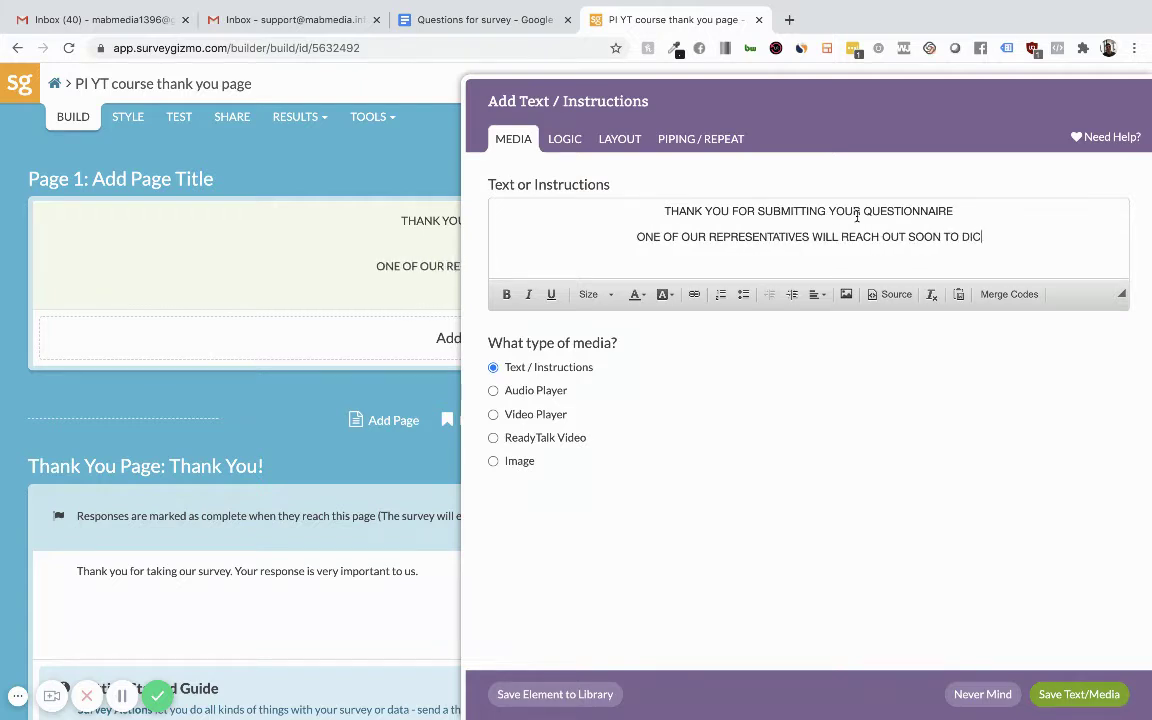
{"action": "key", "text": "BackSpace"}
{"action": "type", "text": "SCUSS YO"}
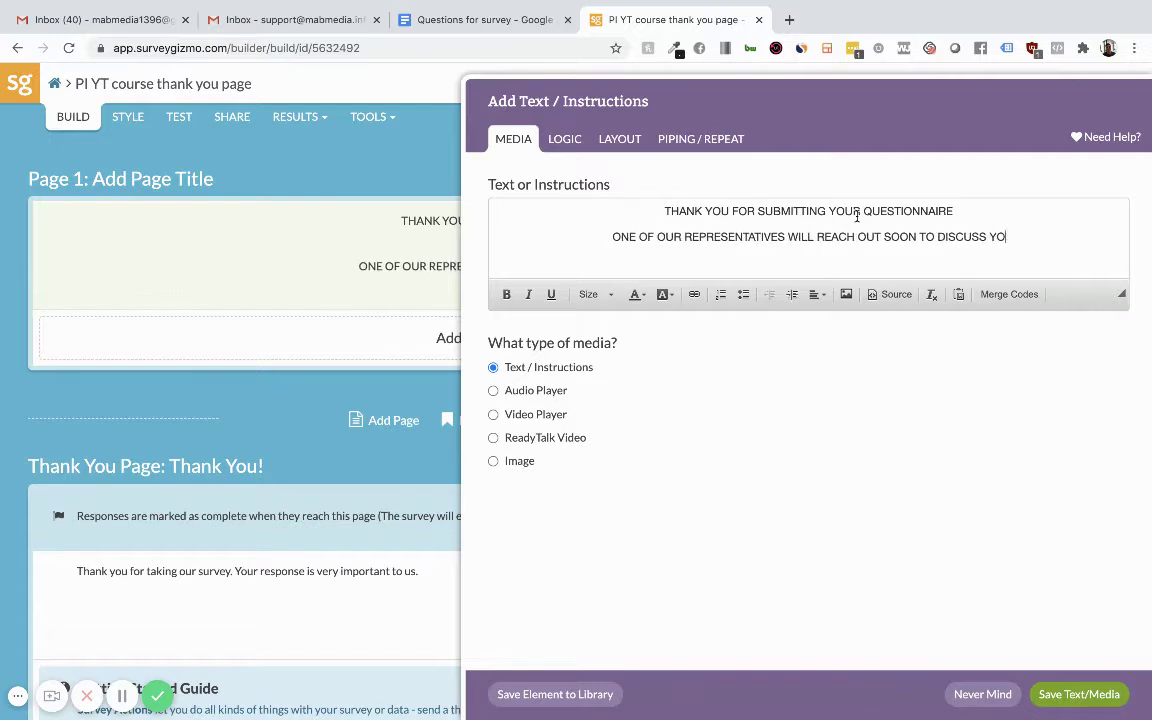
{"action": "type", "text": "U"}
{"action": "key", "text": "BackSpace"}
{"action": "type", "text": "UR"}
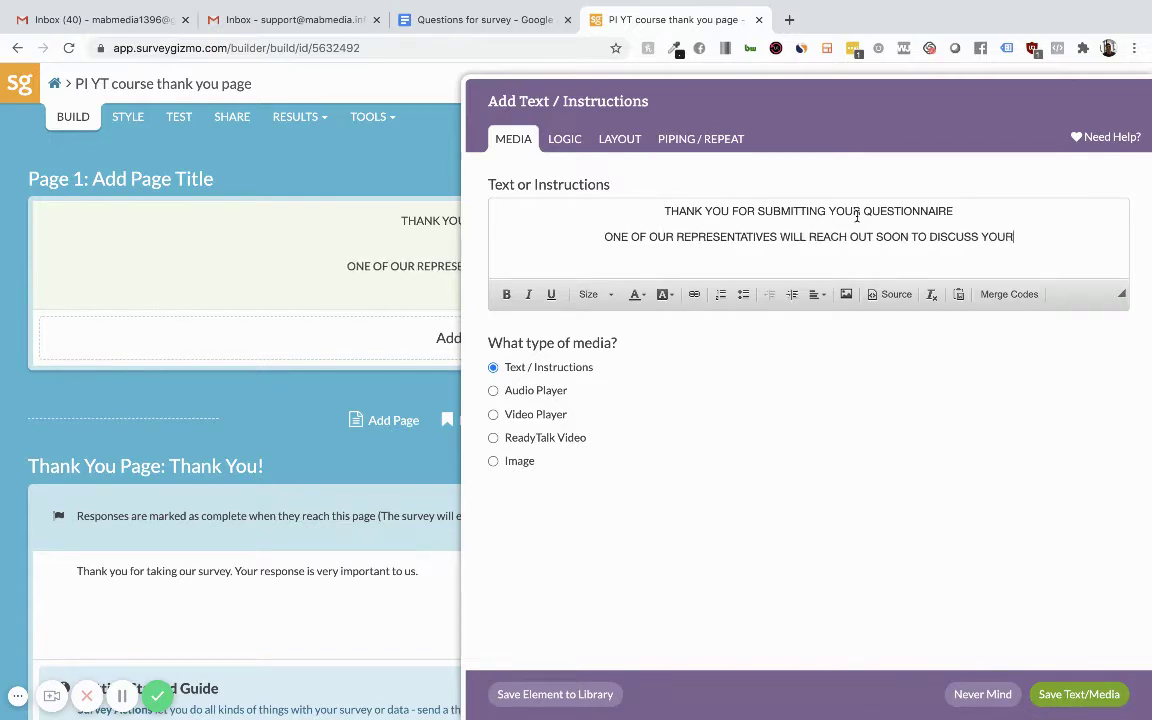
{"action": "type", "text": " CLAIM"}
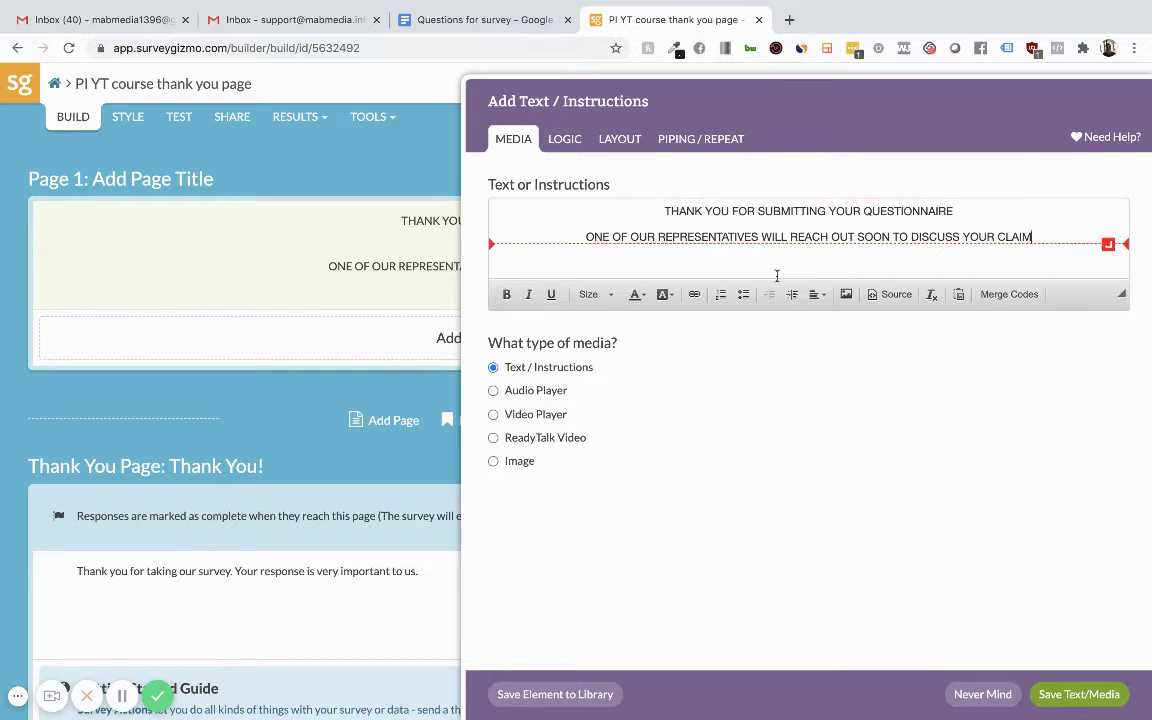
{"action": "left_click", "coordinate": [1087, 702]}
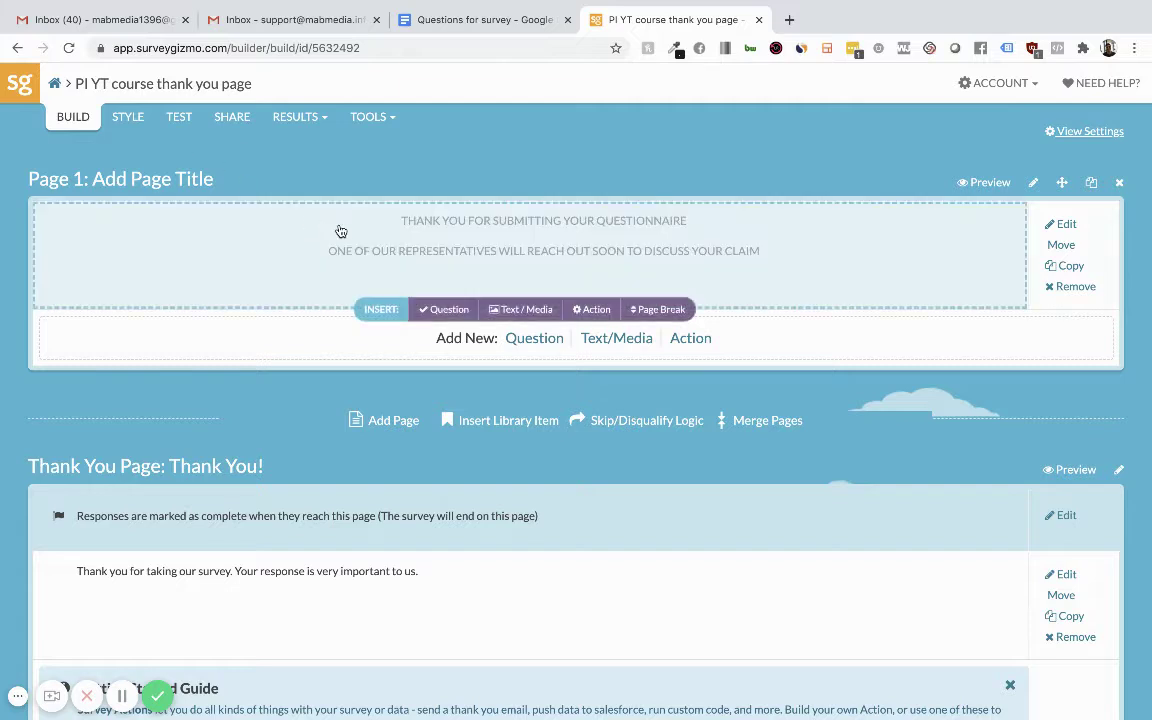
Copy the PI YT course thank you page survey's primary link from its Share page.
{"action": "left_click", "coordinate": [231, 118]}
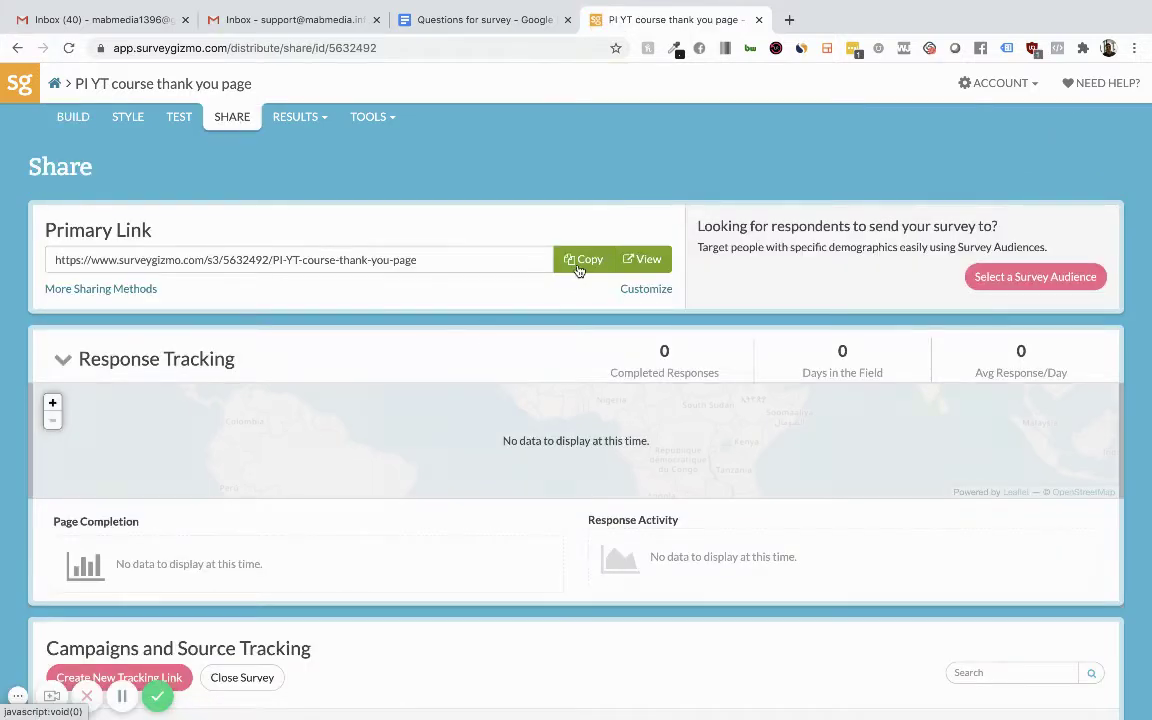
{"action": "left_click", "coordinate": [585, 260]}
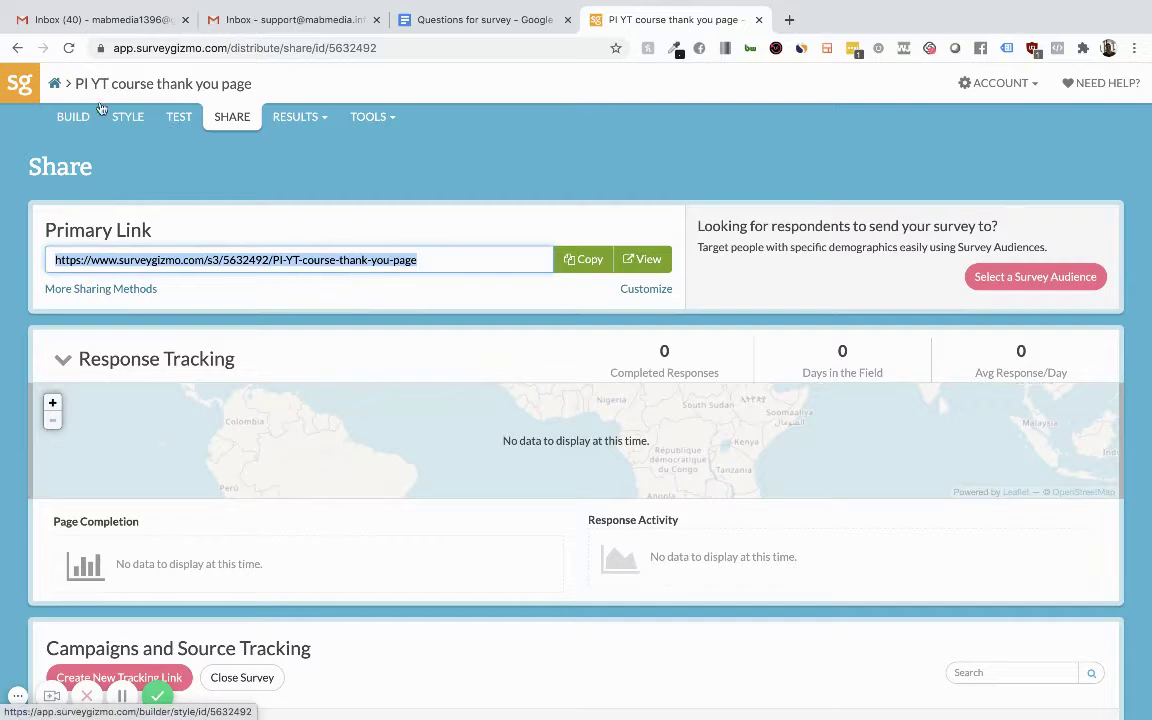
From the survey dashboard, open the Personal Injury YT course survey.
{"action": "left_click", "coordinate": [22, 84]}
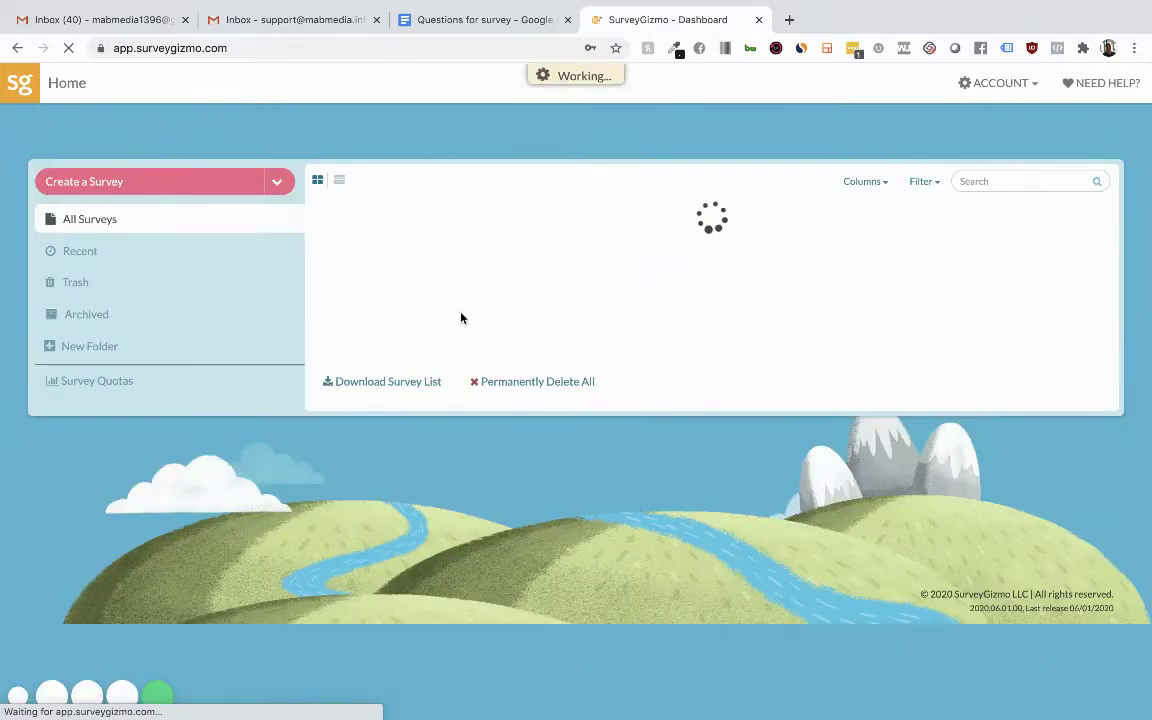
{"action": "scroll", "coordinate": [591, 329], "scroll_direction": "down", "scroll_amount": 1}
{"action": "scroll", "coordinate": [500, 440], "scroll_direction": "down", "scroll_amount": 1}
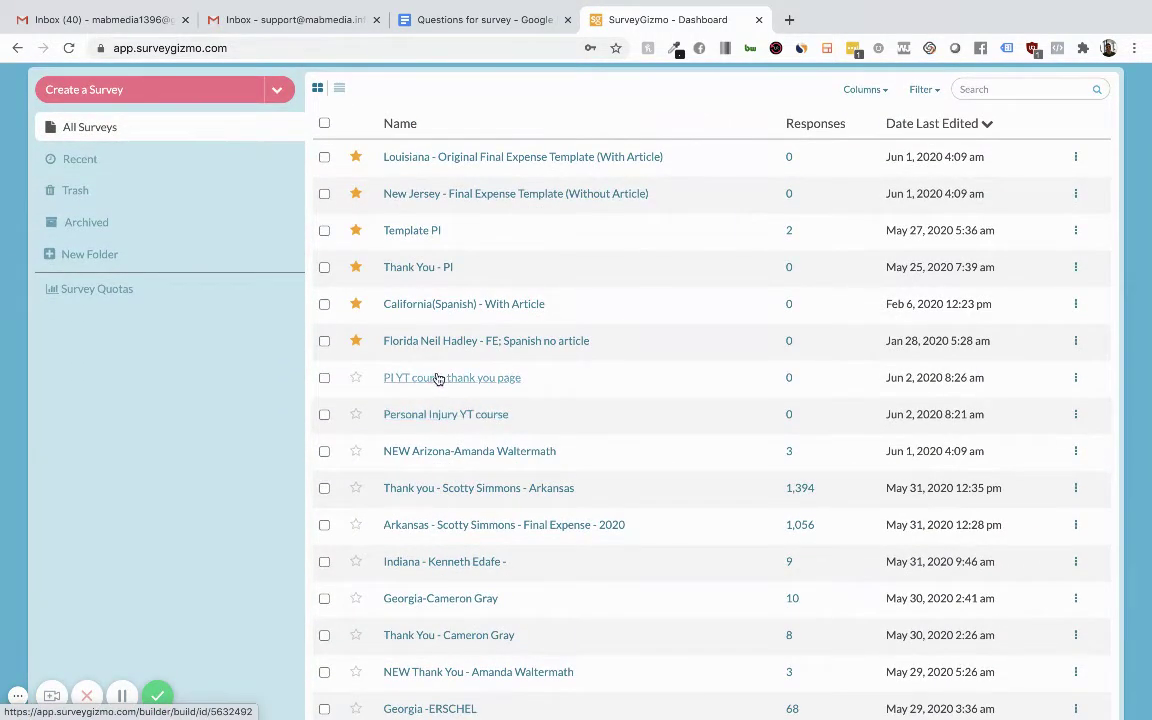
{"action": "left_click", "coordinate": [438, 416]}
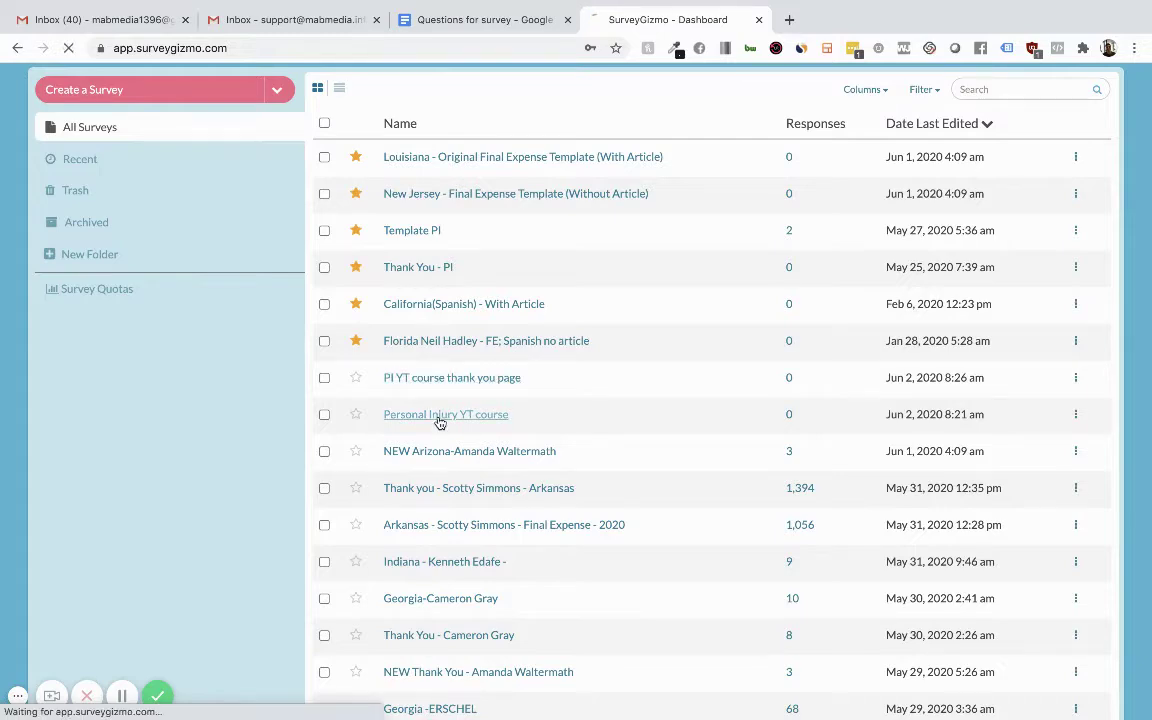
Scroll the Personal Injury YT course builder down to its Thank You Page.
{"action": "scroll", "coordinate": [360, 457], "scroll_direction": "down", "scroll_amount": 5}
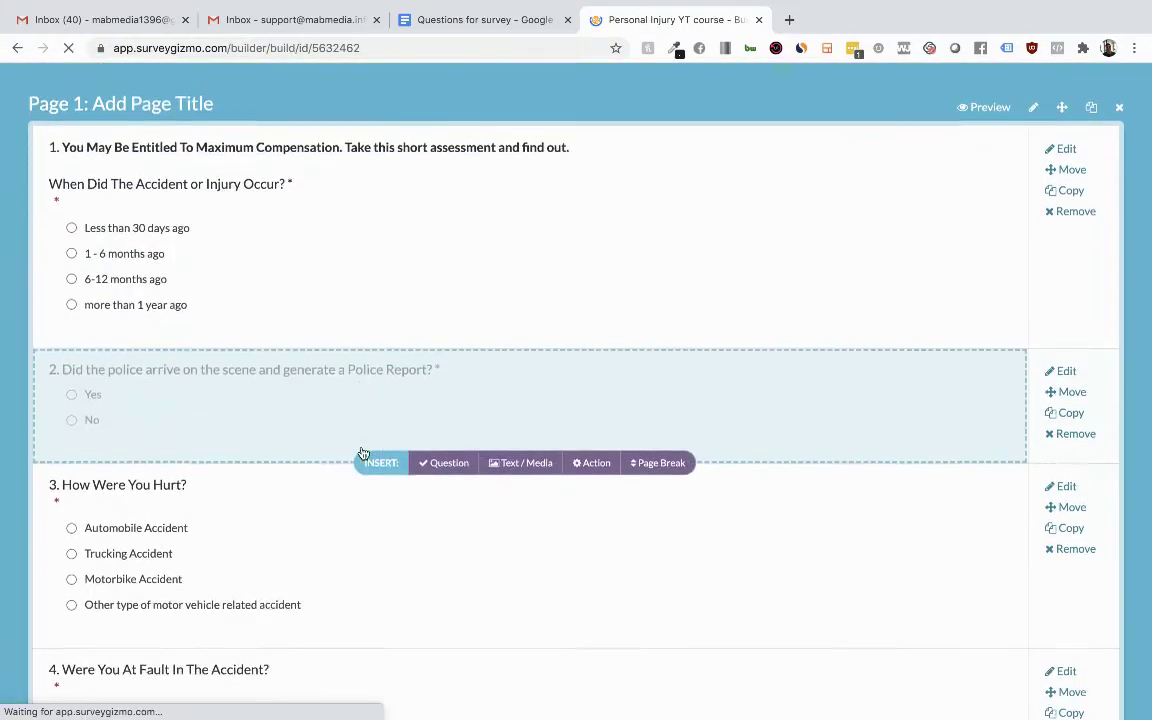
{"action": "scroll", "coordinate": [363, 454], "scroll_direction": "down", "scroll_amount": 20}
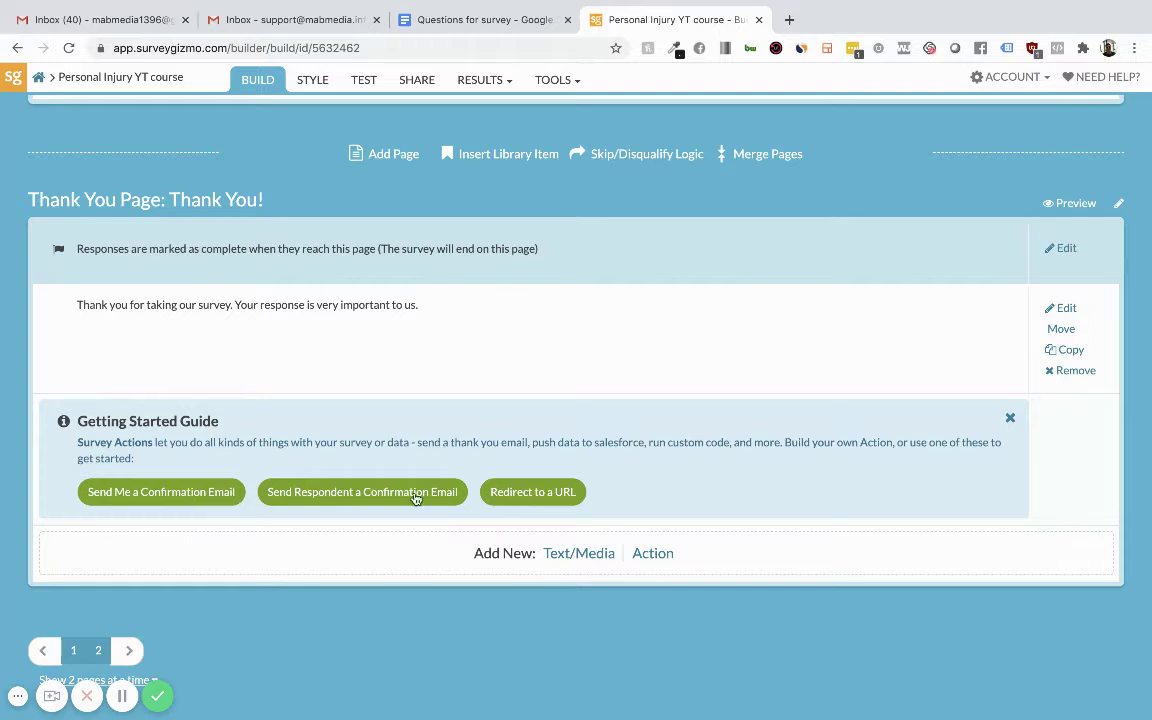
{"action": "left_click", "coordinate": [536, 494]}
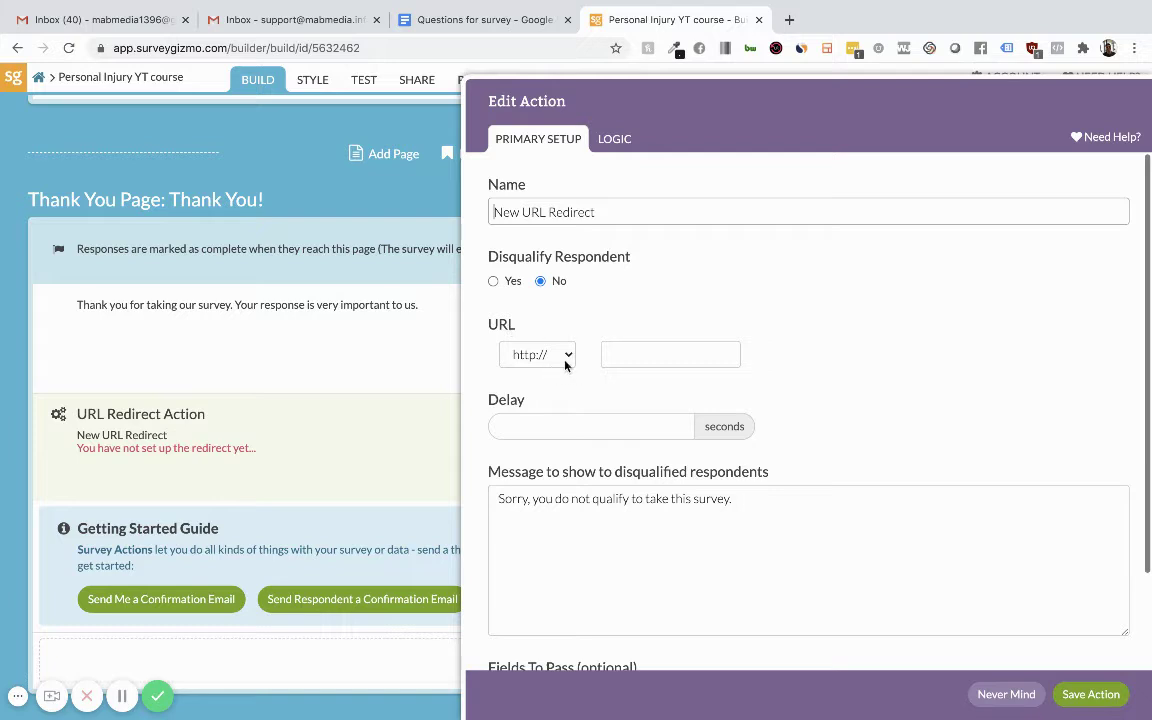
{"action": "key", "text": "super+v"}
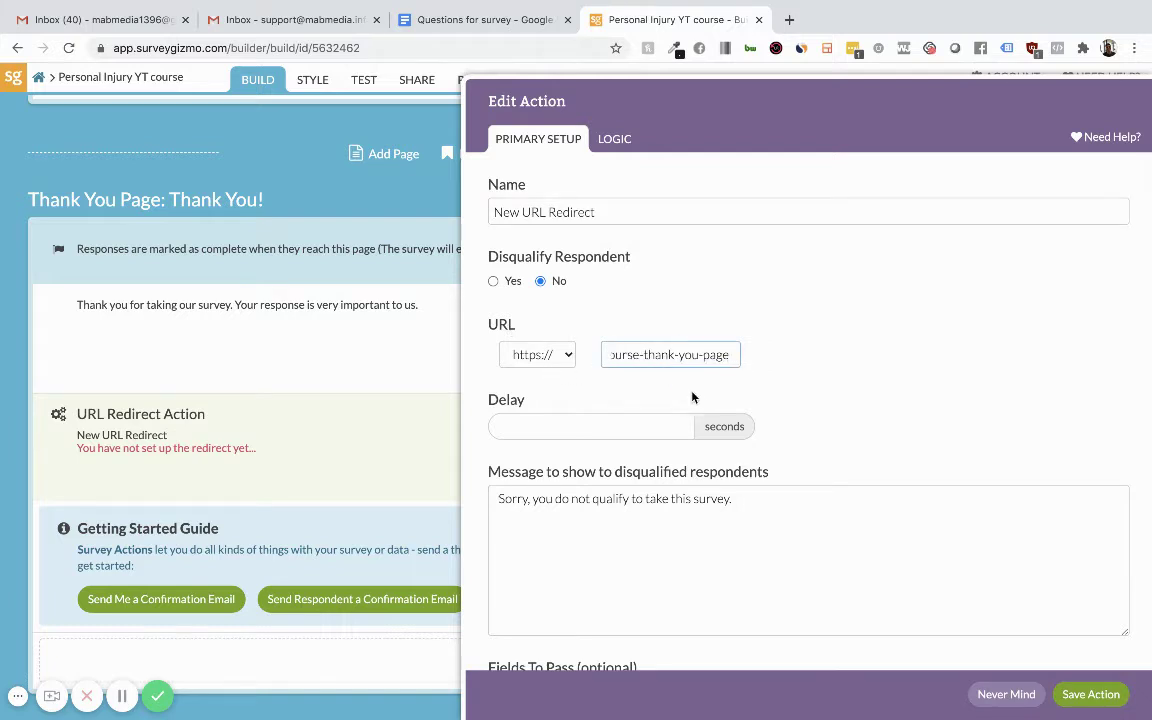
{"action": "key", "text": "Left"}
{"action": "key", "text": "Left"}
{"action": "key", "text": "Left"}
{"action": "key", "text": "Left"}
{"action": "key", "text": "Left"}
{"action": "key", "text": "Left"}
{"action": "key", "text": "Left"}
{"action": "key", "text": "Left"}
{"action": "key", "text": "Left"}
{"action": "key", "text": "Left"}
{"action": "key", "text": "Left"}
{"action": "key", "text": "Left"}
{"action": "key", "text": "Left"}
{"action": "key", "text": "Left"}
{"action": "key", "text": "Left"}
{"action": "key", "text": "Left"}
{"action": "key", "text": "Left"}
{"action": "key", "text": "Left"}
{"action": "key", "text": "Left"}
{"action": "key", "text": "Left"}
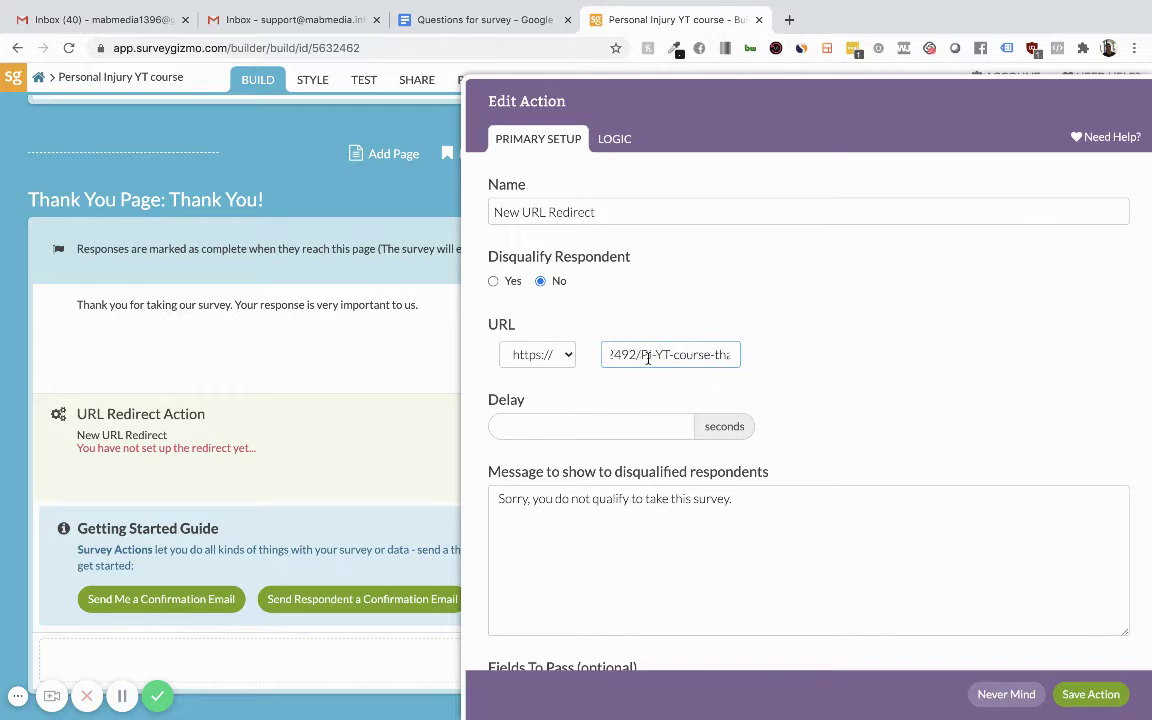
{"action": "key", "text": "End"}
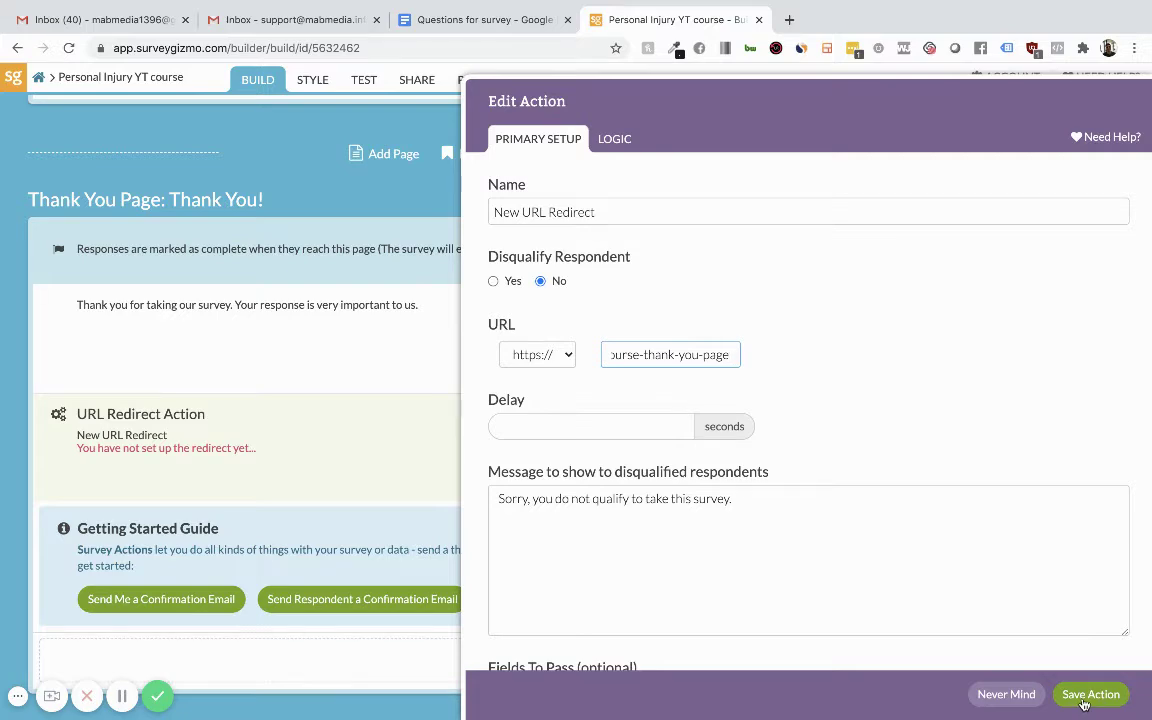
{"action": "left_click", "coordinate": [1083, 698]}
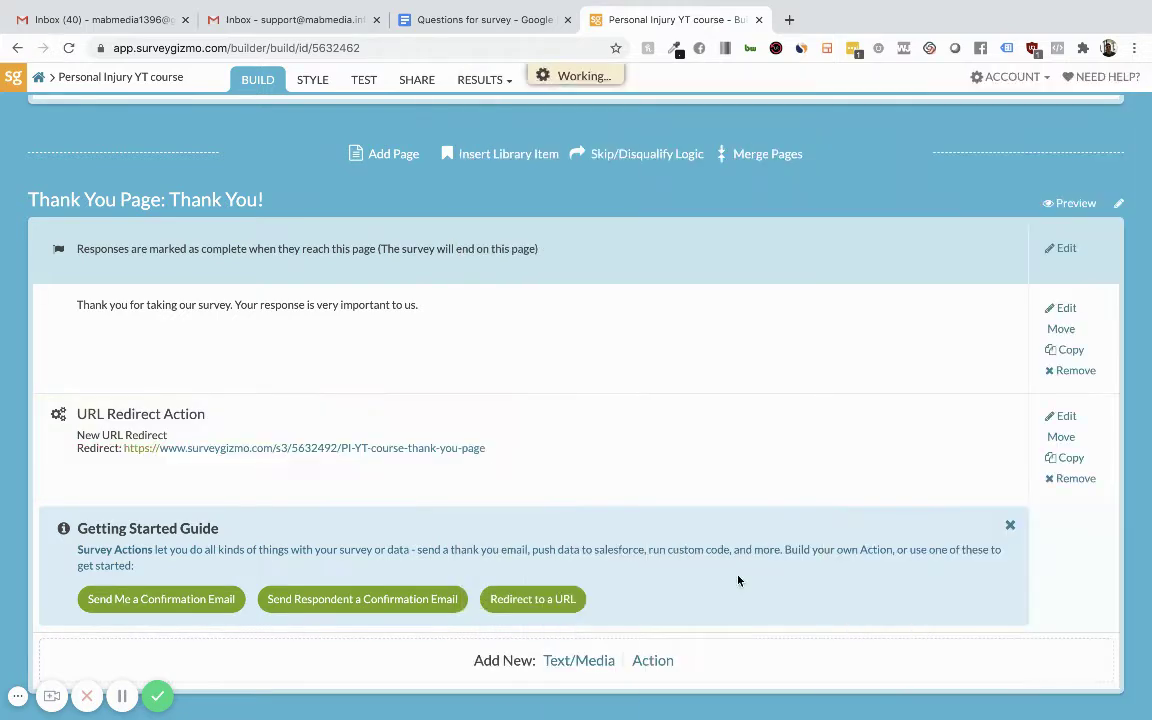
{"action": "scroll", "coordinate": [484, 423], "scroll_direction": "up", "scroll_amount": 6}
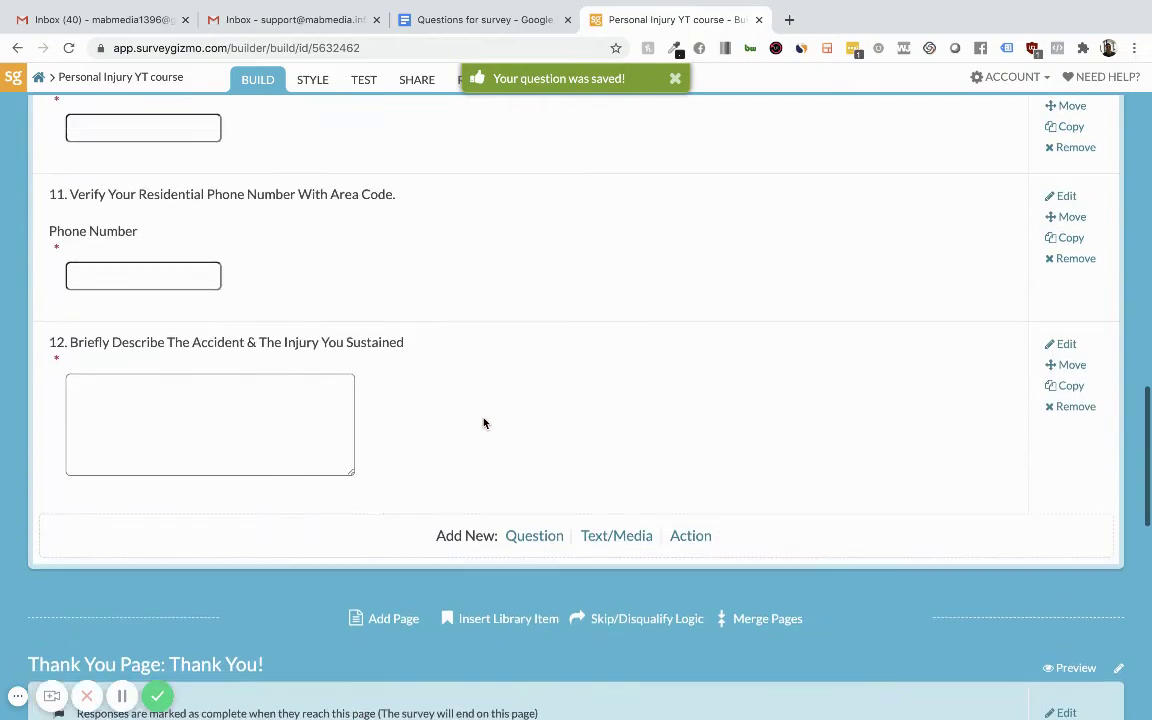
{"action": "scroll", "coordinate": [484, 423], "scroll_direction": "down", "scroll_amount": 3}
{"action": "scroll", "coordinate": [484, 423], "scroll_direction": "down", "scroll_amount": 3}
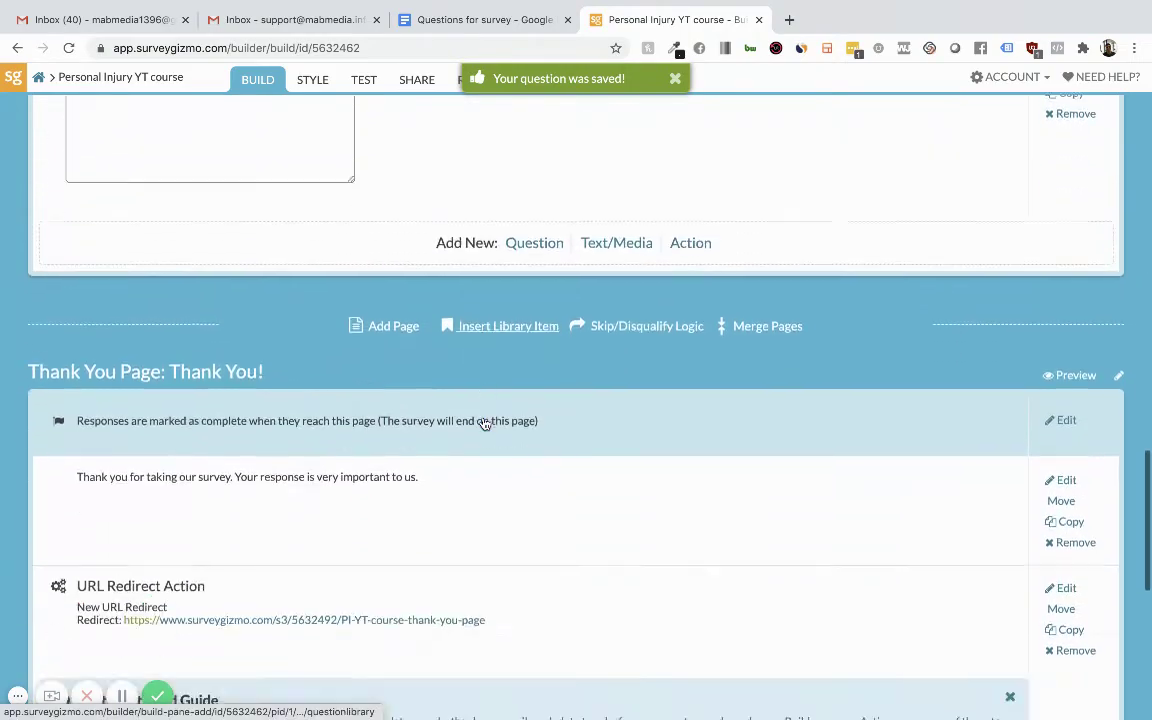
{"action": "scroll", "coordinate": [485, 425], "scroll_direction": "up", "scroll_amount": 10}
{"action": "scroll", "coordinate": [485, 425], "scroll_direction": "down", "scroll_amount": 5}
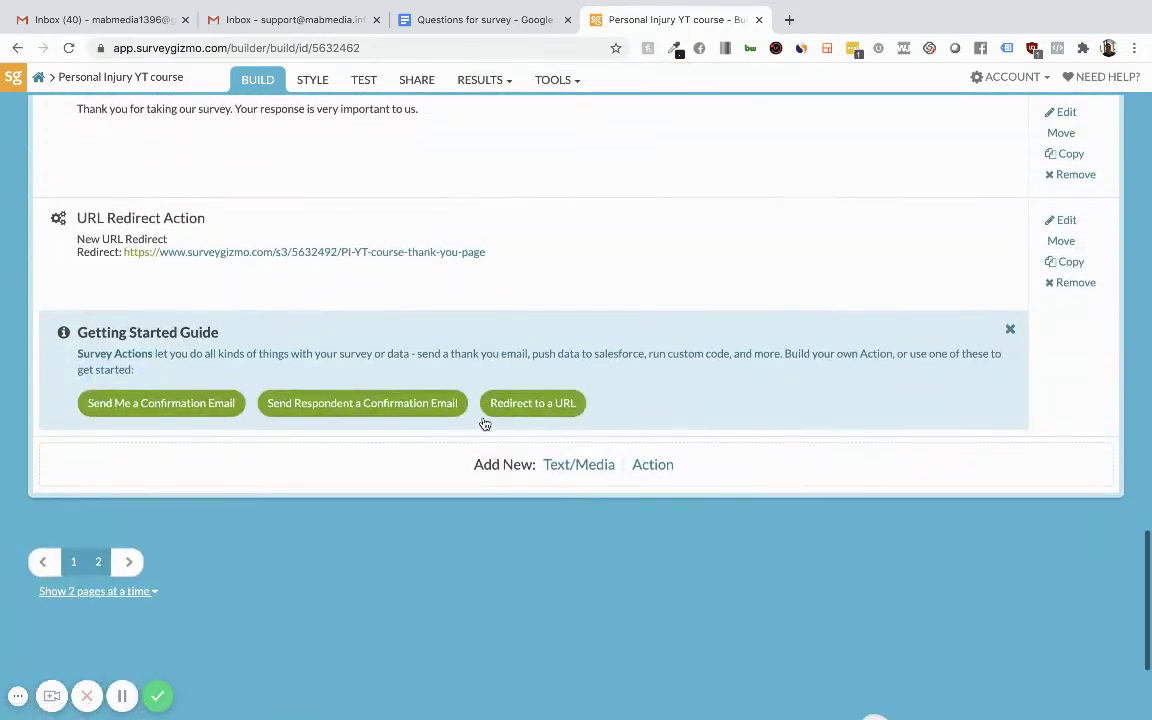
{"action": "scroll", "coordinate": [485, 425], "scroll_direction": "up", "scroll_amount": 10}
{"action": "scroll", "coordinate": [484, 424], "scroll_direction": "up", "scroll_amount": 10}
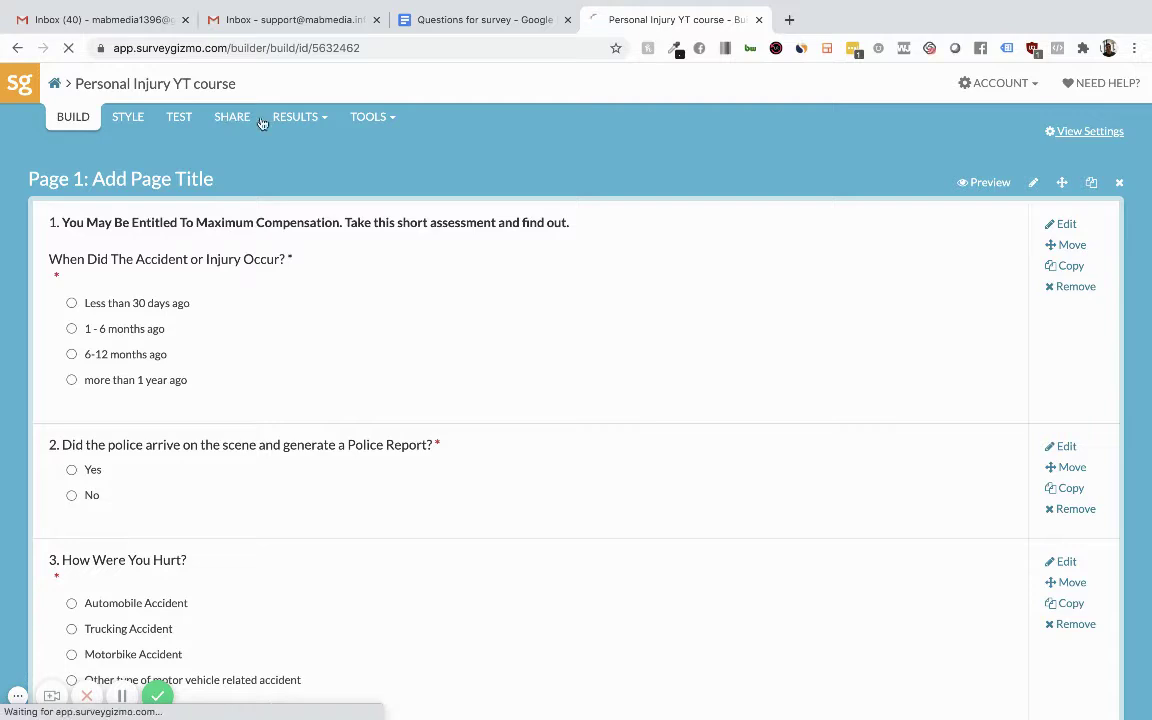
Open the Personal Injury YT course Share page and view the live survey in a new tab.
{"action": "left_click", "coordinate": [518, 233]}
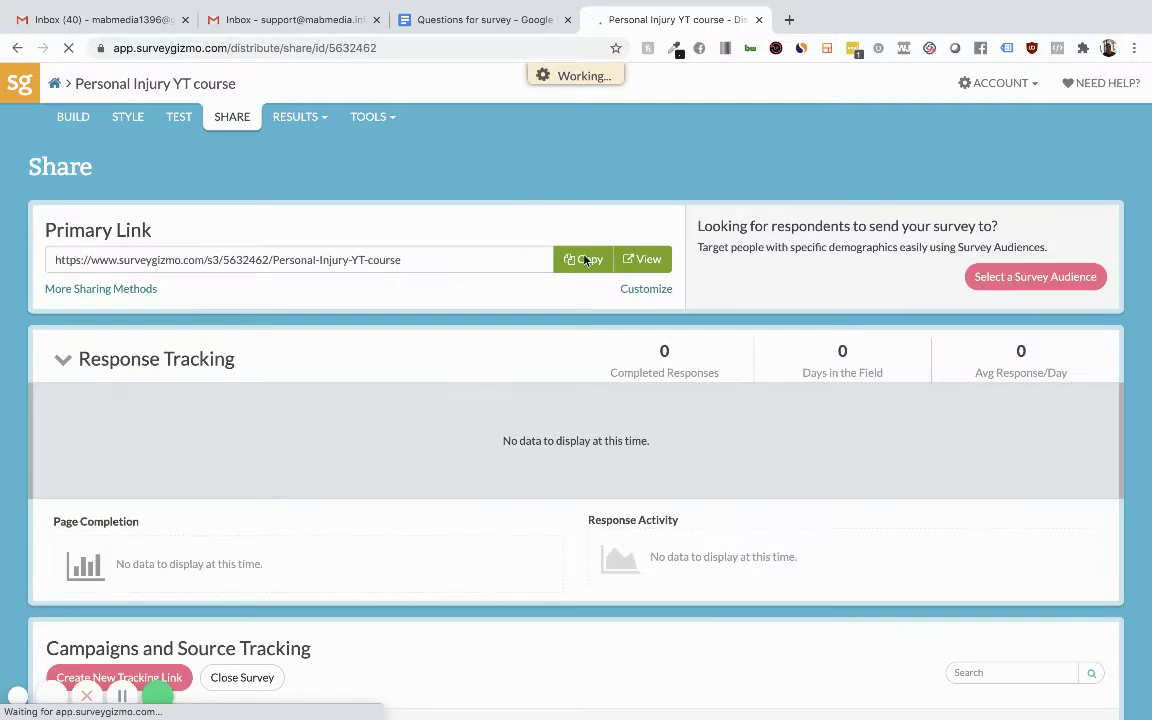
{"action": "left_click", "coordinate": [646, 260]}
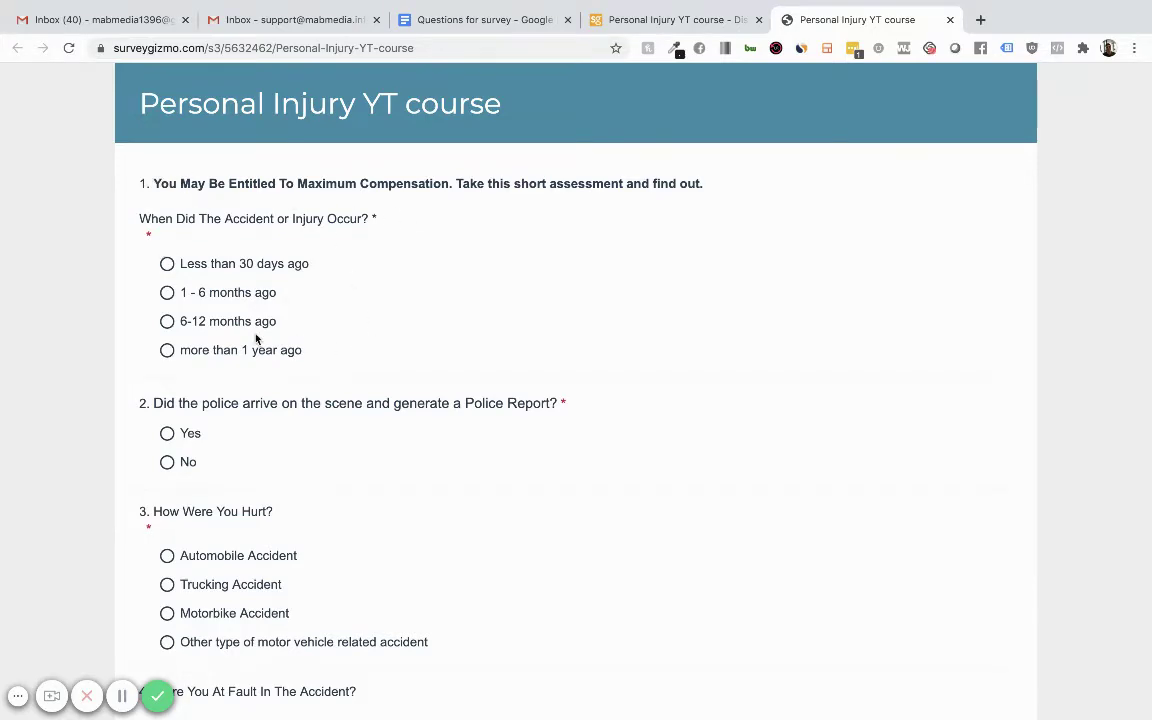
Scroll through the live Personal Injury YT course survey's questions, then close its tab.
{"action": "scroll", "coordinate": [256, 336], "scroll_direction": "down", "scroll_amount": 15}
{"action": "scroll", "coordinate": [256, 338], "scroll_direction": "up", "scroll_amount": 15}
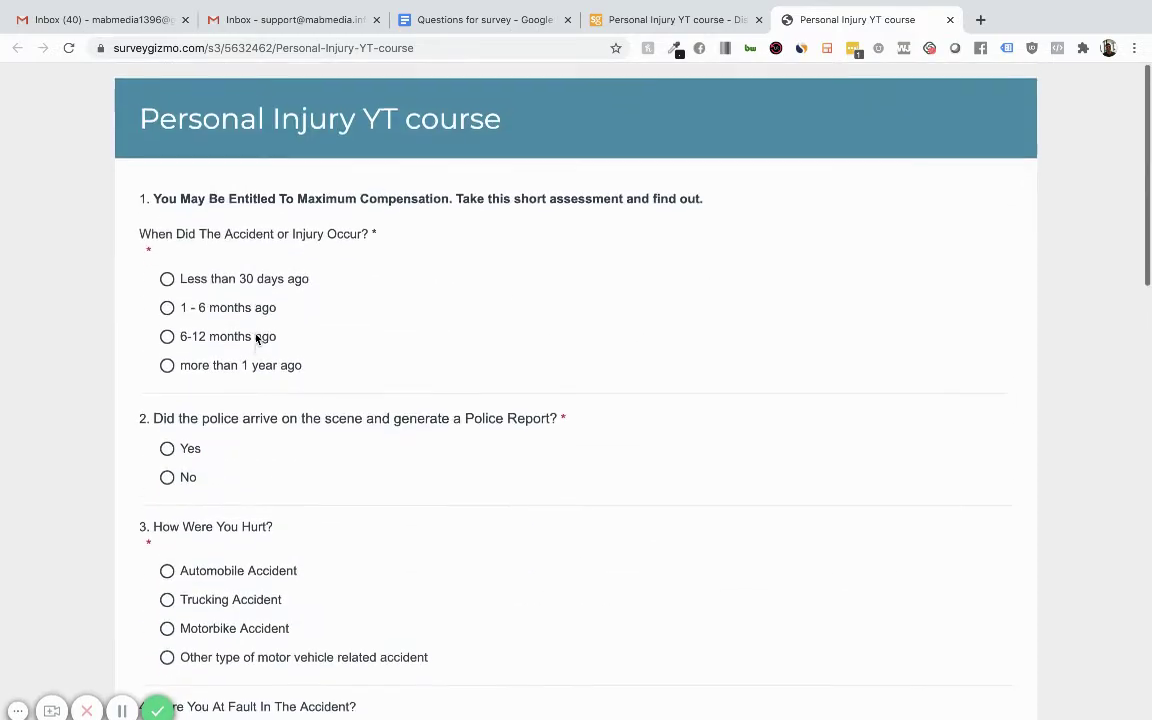
{"action": "scroll", "coordinate": [281, 507], "scroll_direction": "down", "scroll_amount": 10}
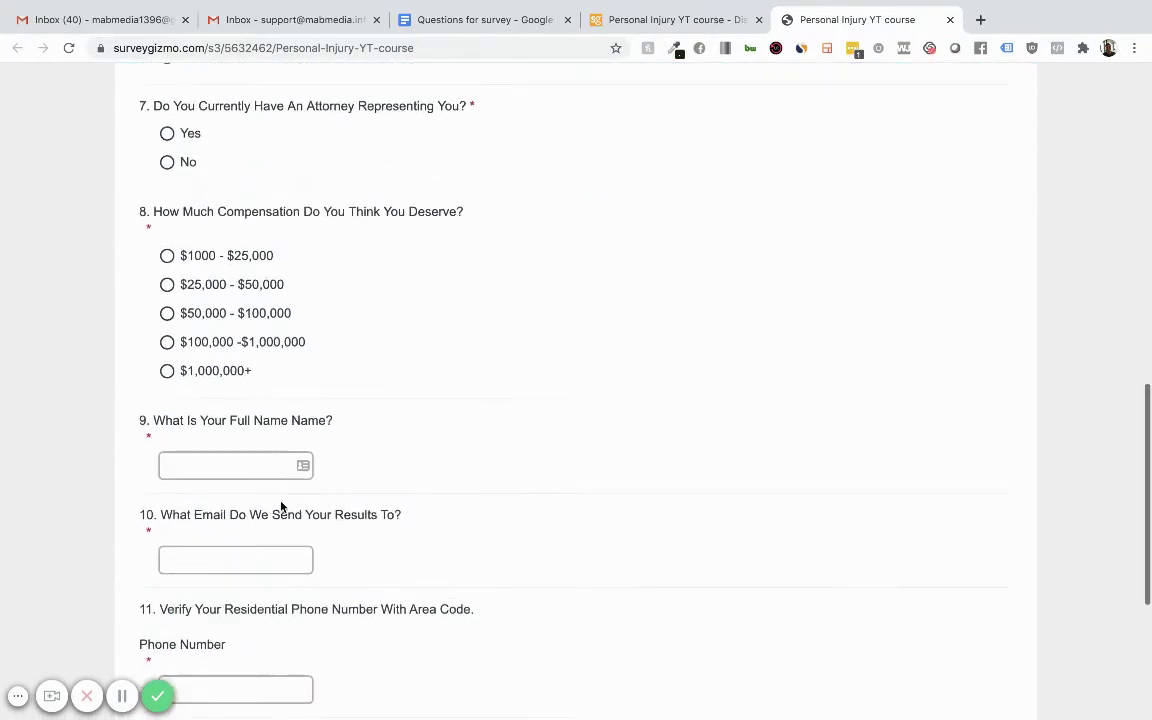
{"action": "scroll", "coordinate": [281, 507], "scroll_direction": "up", "scroll_amount": 10}
{"action": "scroll", "coordinate": [281, 501], "scroll_direction": "down", "scroll_amount": 10}
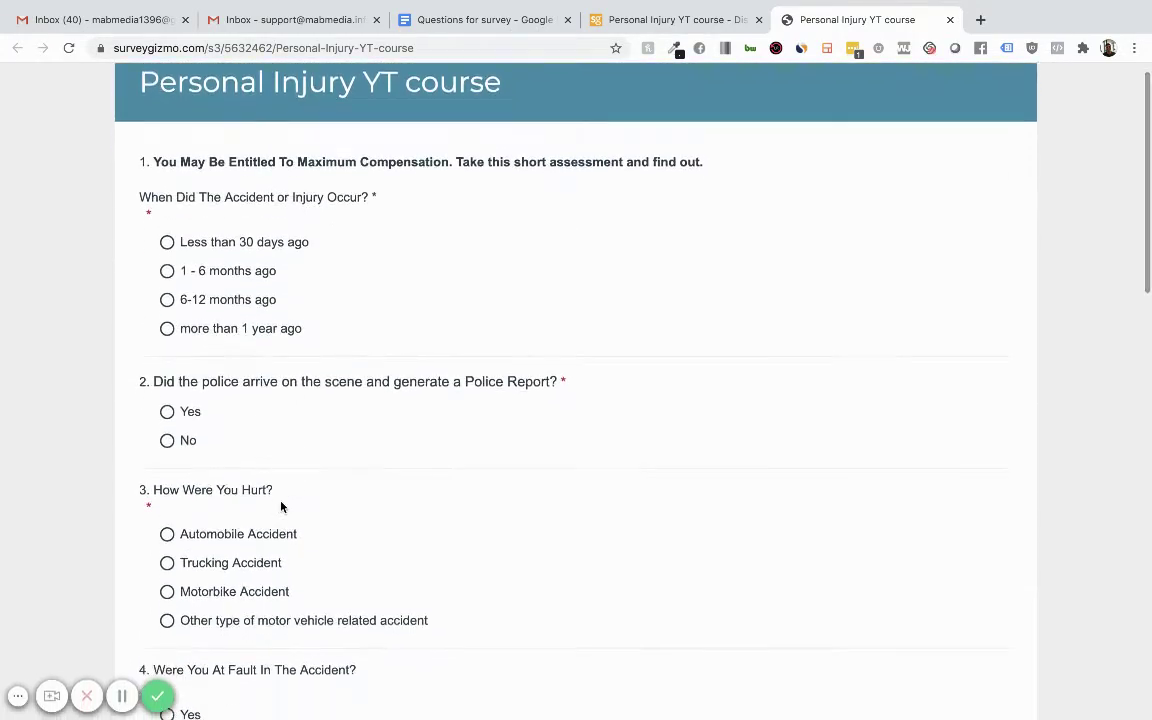
{"action": "scroll", "coordinate": [281, 501], "scroll_direction": "up", "scroll_amount": 10}
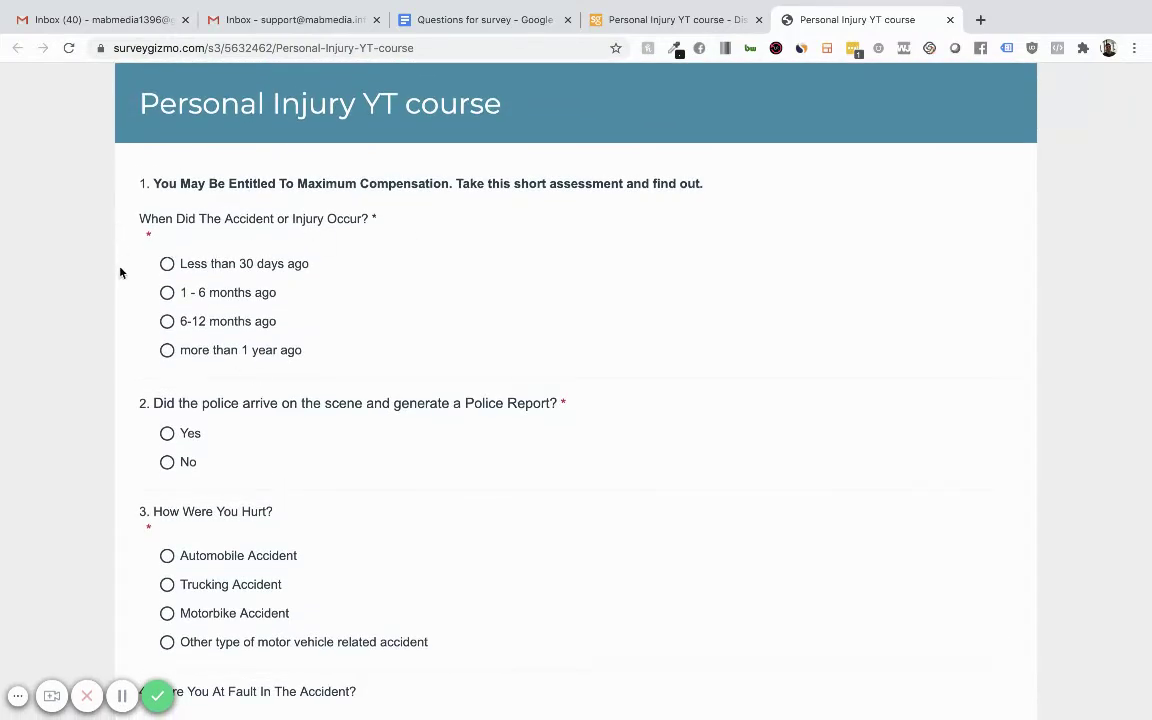
{"action": "scroll", "coordinate": [214, 437], "scroll_direction": "down", "scroll_amount": 10}
{"action": "scroll", "coordinate": [214, 437], "scroll_direction": "up", "scroll_amount": 10}
{"action": "scroll", "coordinate": [280, 352], "scroll_direction": "down", "scroll_amount": 6}
{"action": "scroll", "coordinate": [280, 352], "scroll_direction": "down", "scroll_amount": 5}
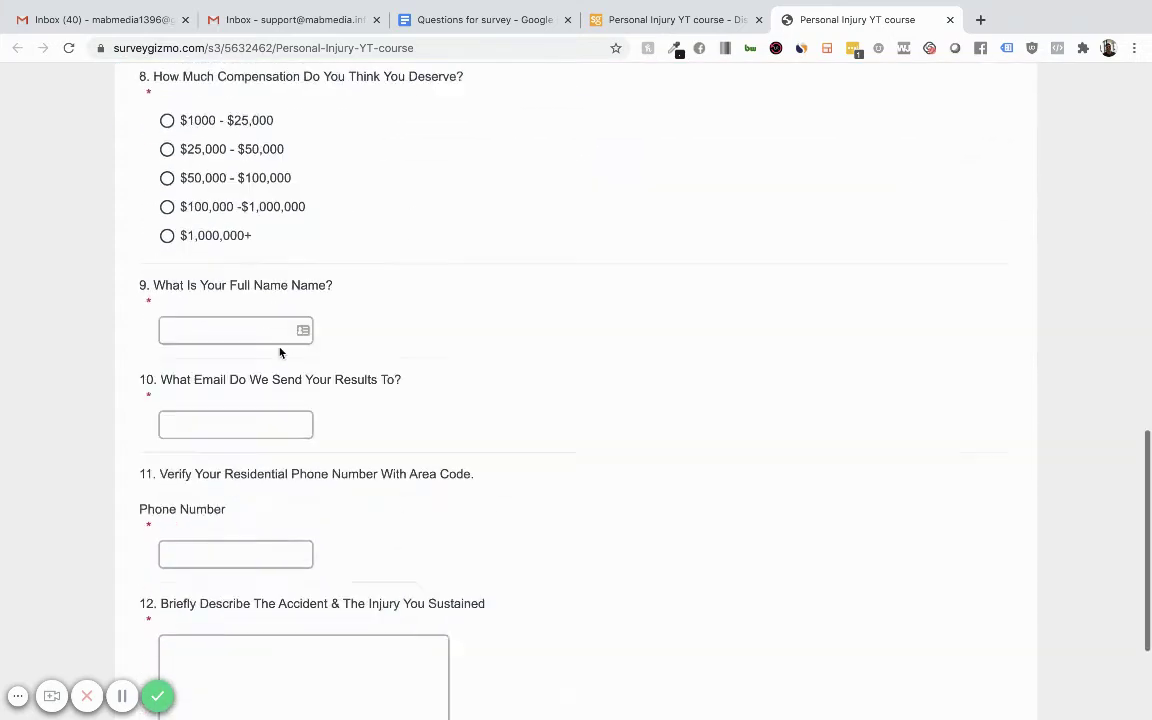
{"action": "scroll", "coordinate": [280, 352], "scroll_direction": "up", "scroll_amount": 11}
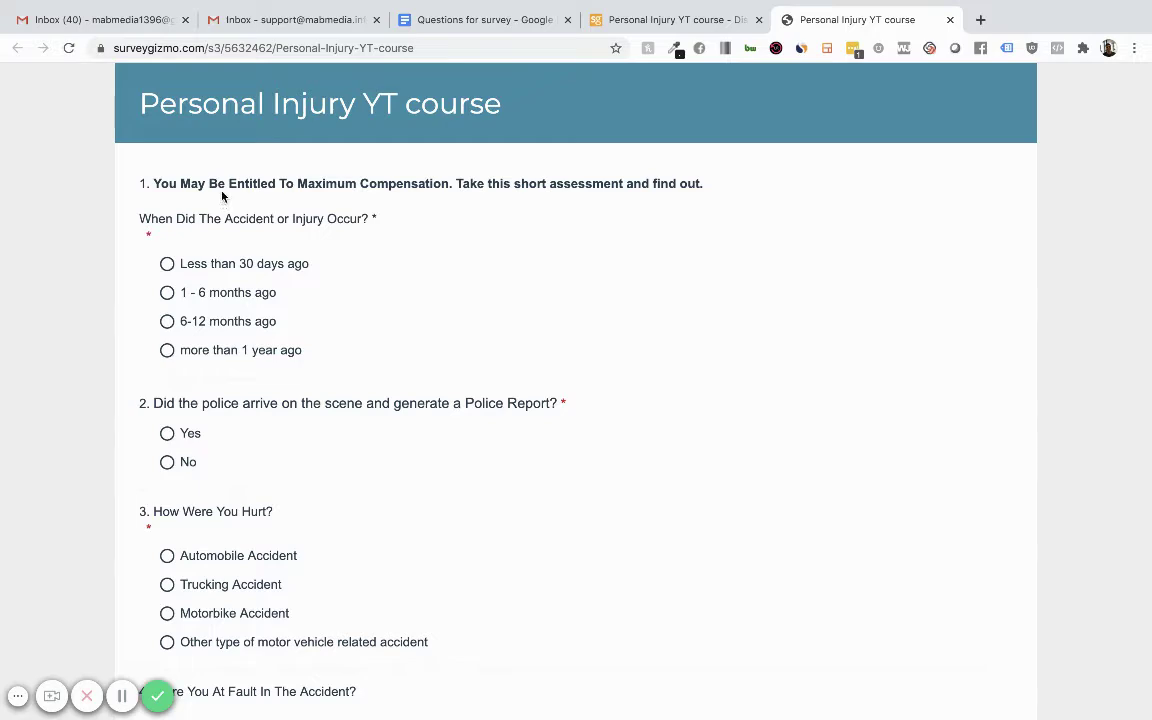
{"action": "left_click", "coordinate": [121, 697]}
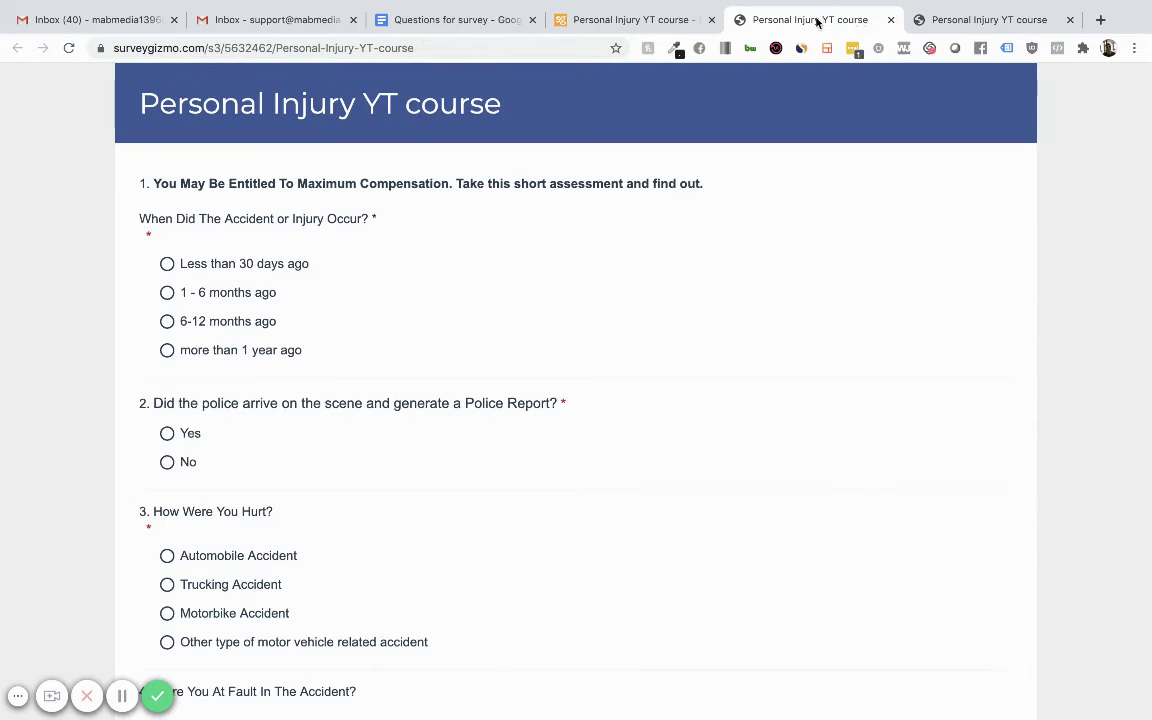
{"action": "left_click", "coordinate": [890, 22]}
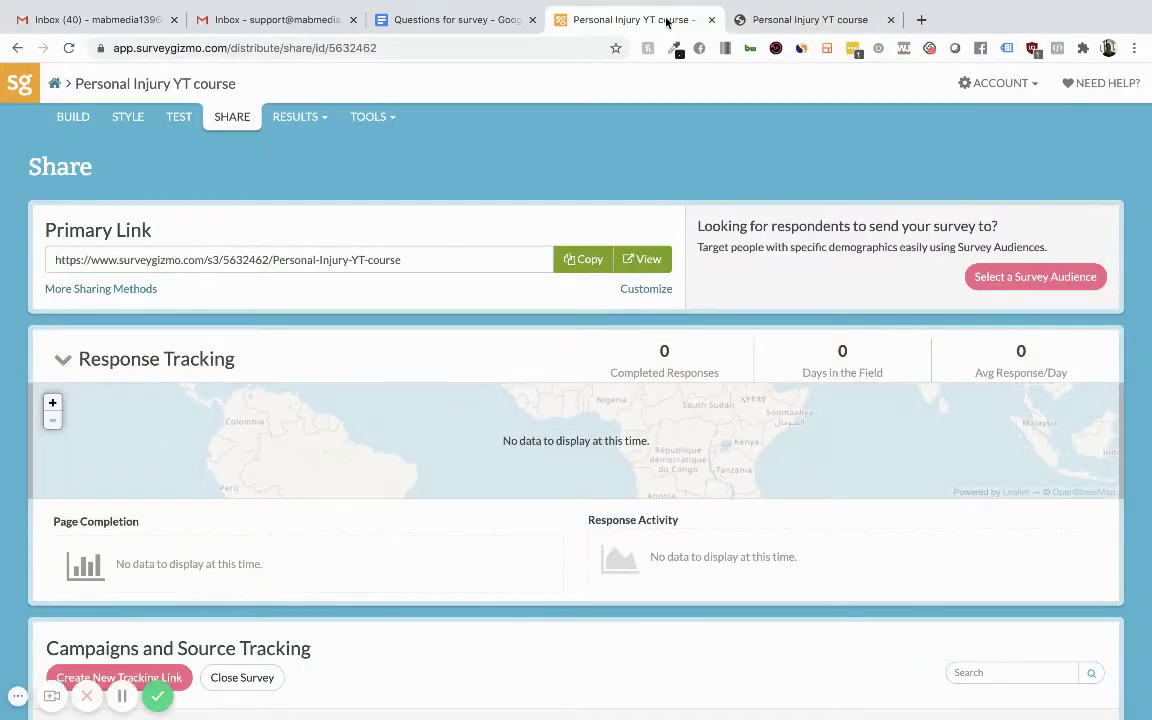
Open the survey's Style page and show its Layout panel with the interaction settings.
{"action": "left_click", "coordinate": [124, 117]}
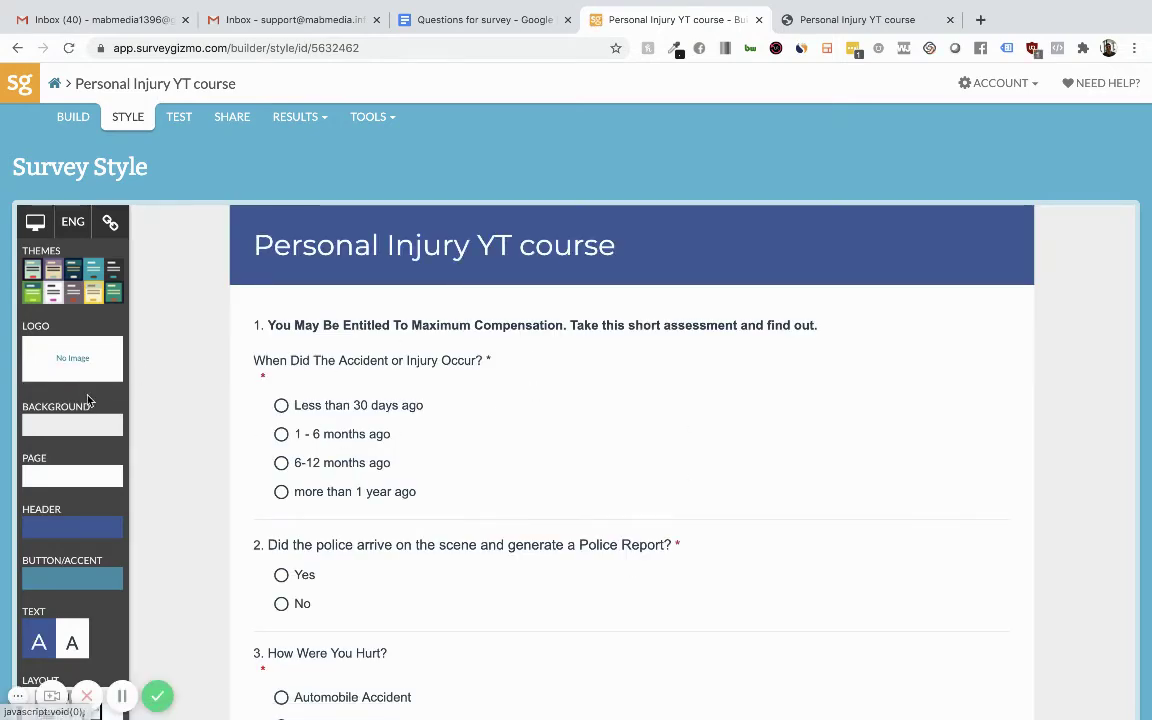
{"action": "scroll", "coordinate": [78, 355], "scroll_direction": "down", "scroll_amount": 3}
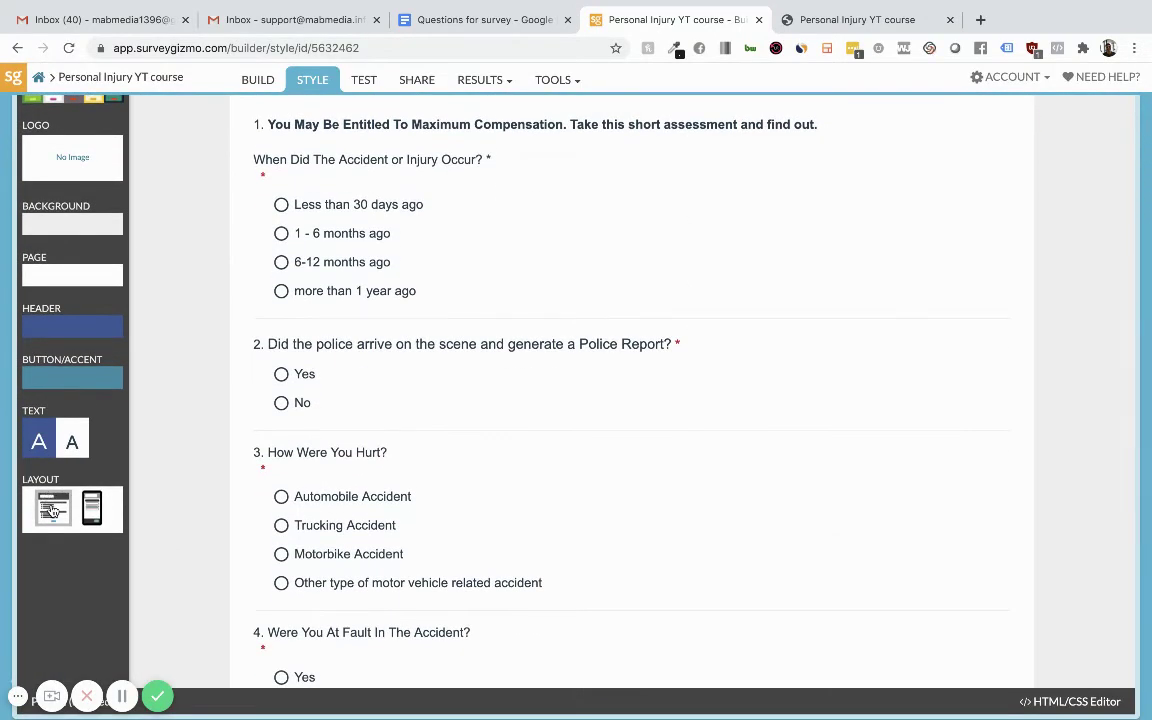
{"action": "left_click", "coordinate": [54, 510]}
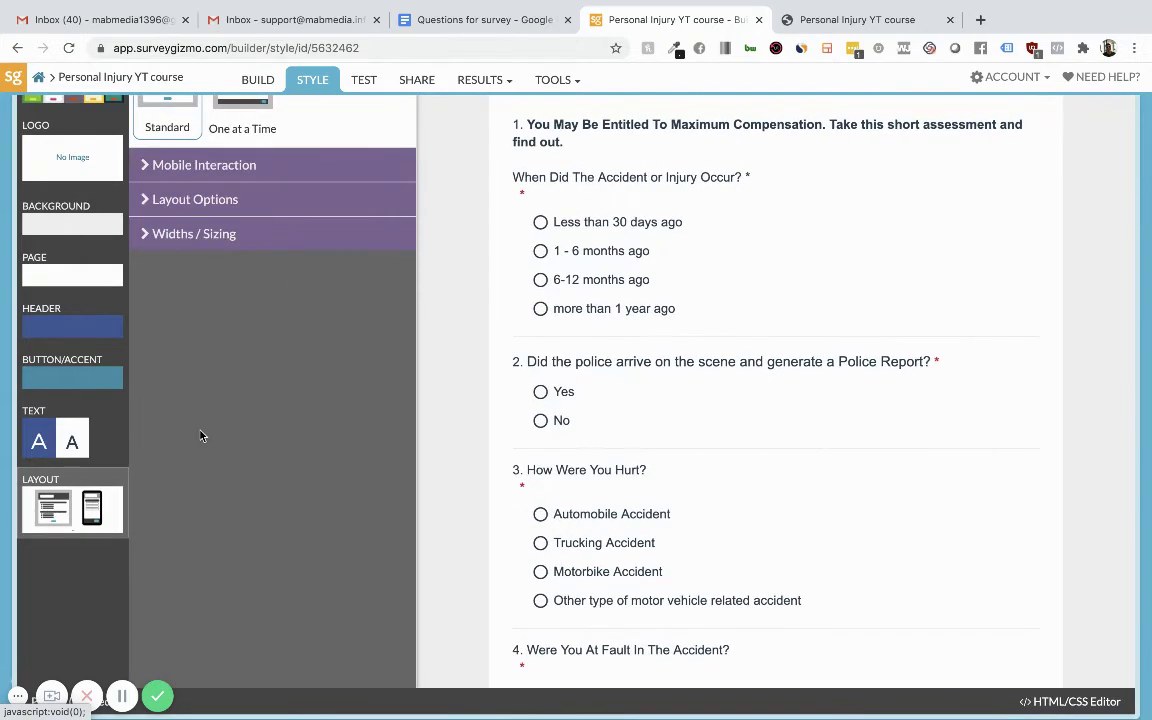
{"action": "scroll", "coordinate": [210, 430], "scroll_direction": "up", "scroll_amount": 3}
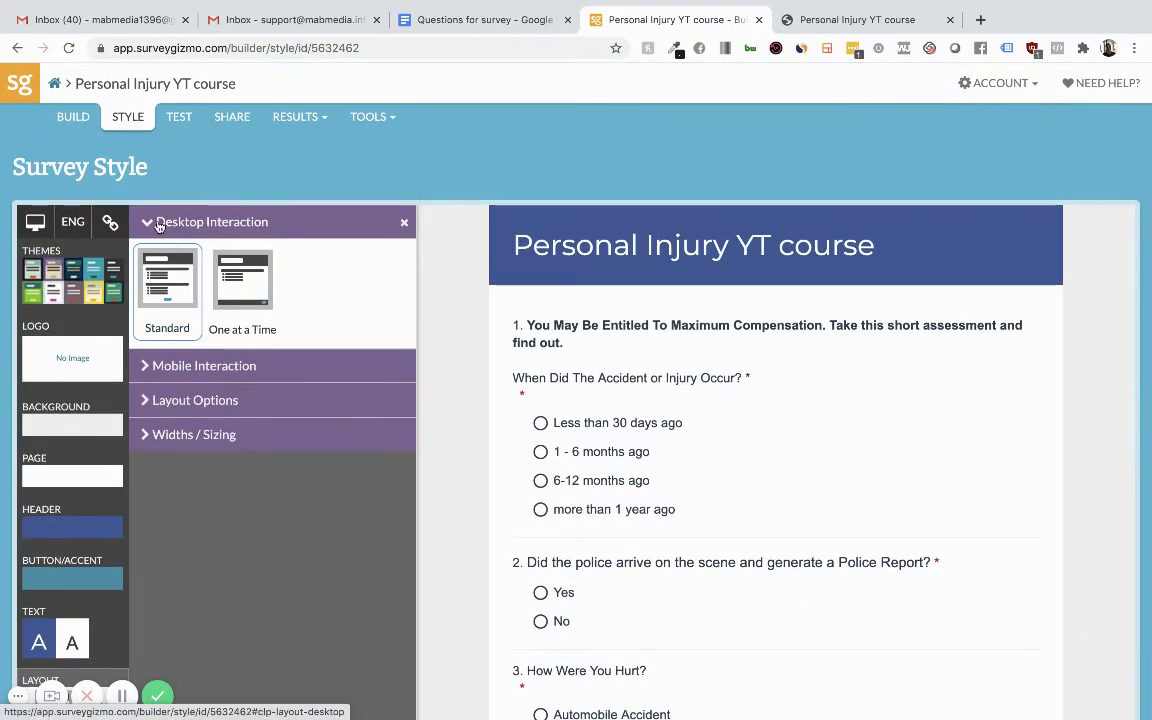
Set Desktop Interaction to 'One at a Time', then answer questions 1 and 2 in the preview.
{"action": "left_click", "coordinate": [238, 300]}
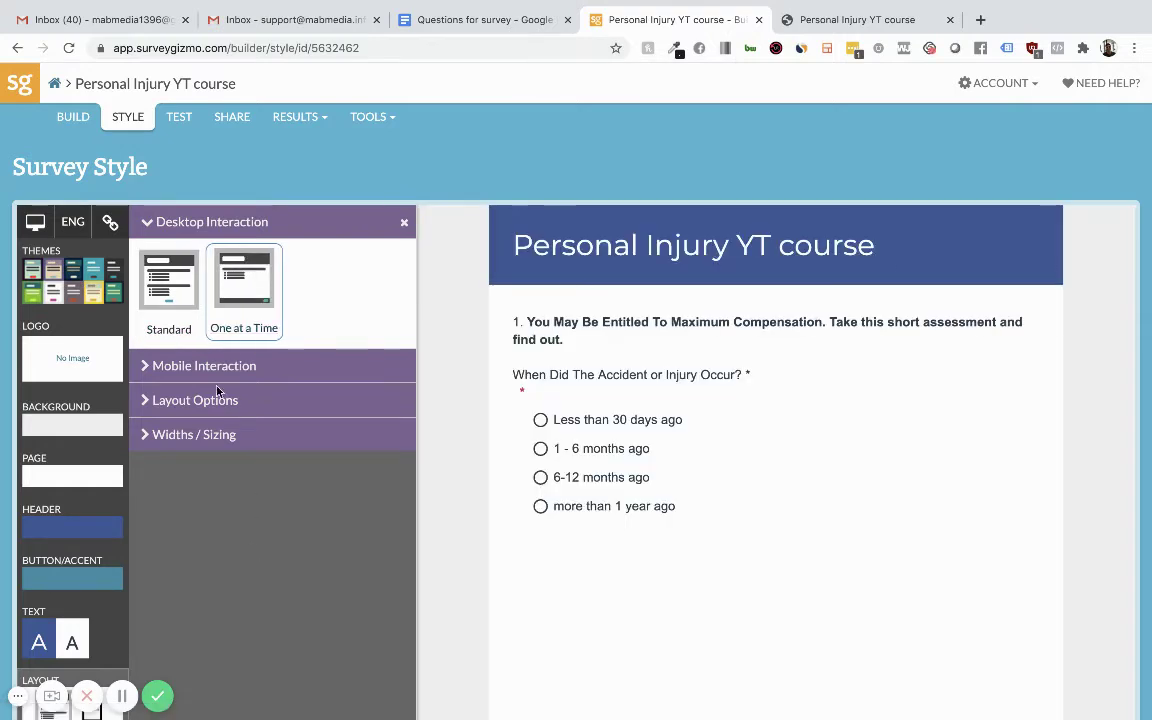
{"action": "left_click", "coordinate": [210, 366]}
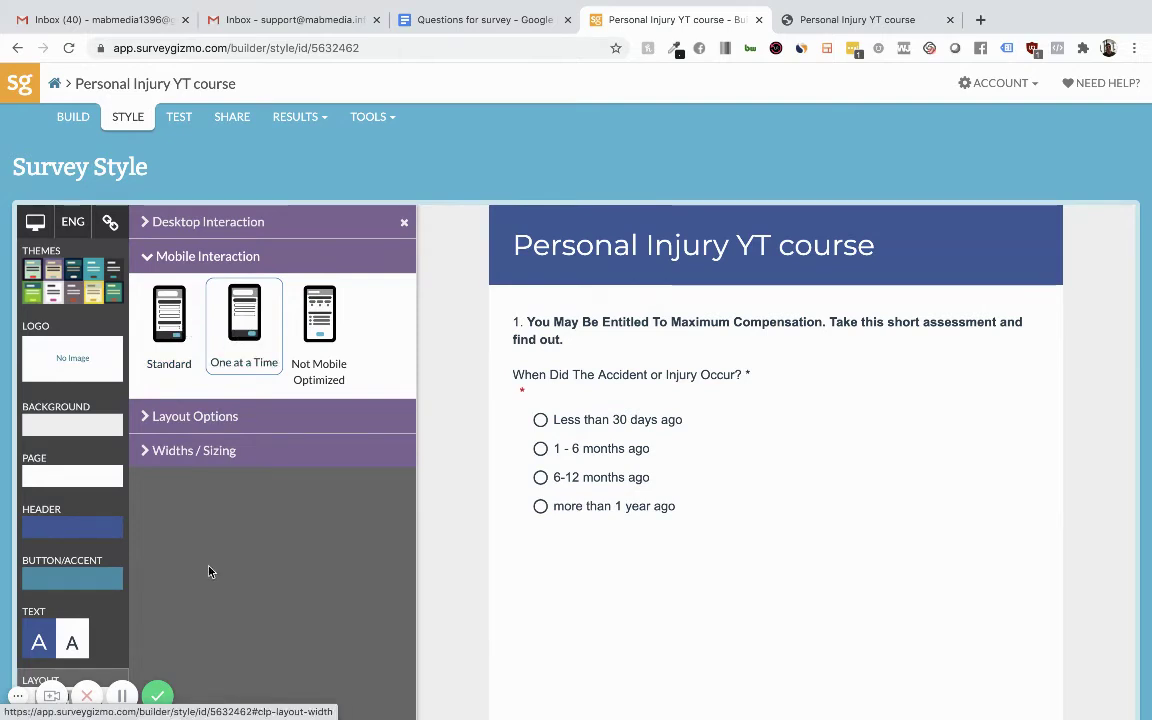
{"action": "left_click", "coordinate": [272, 223]}
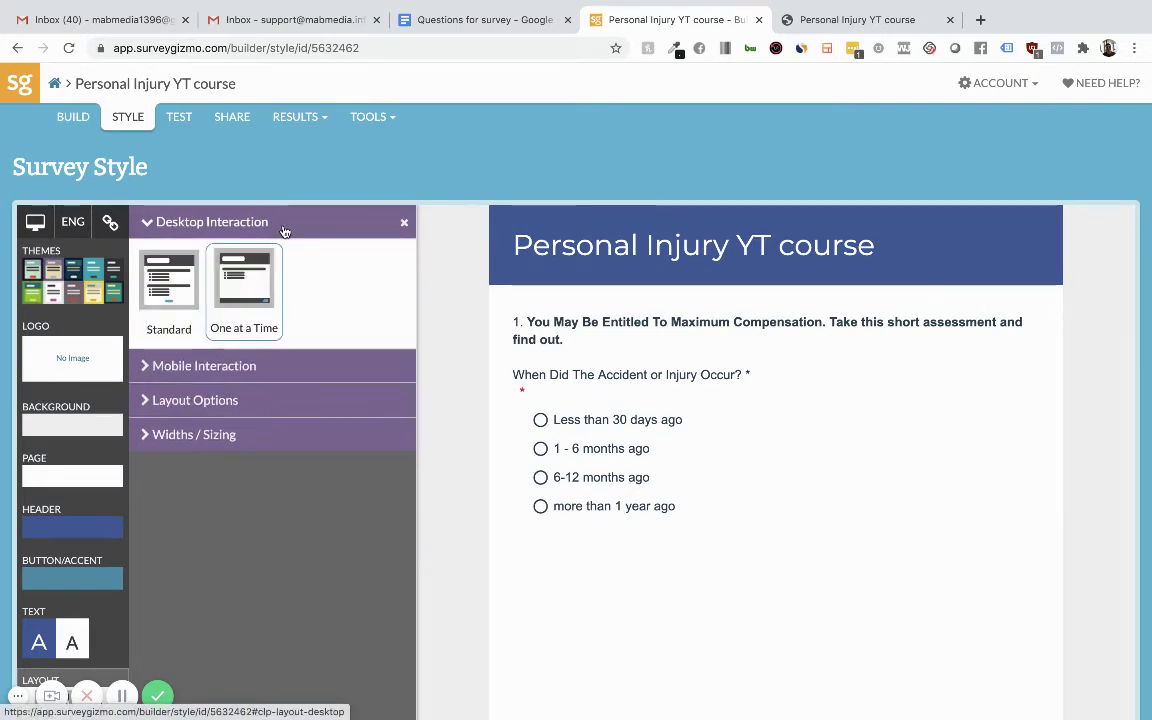
{"action": "scroll", "coordinate": [342, 540], "scroll_direction": "down", "scroll_amount": 3}
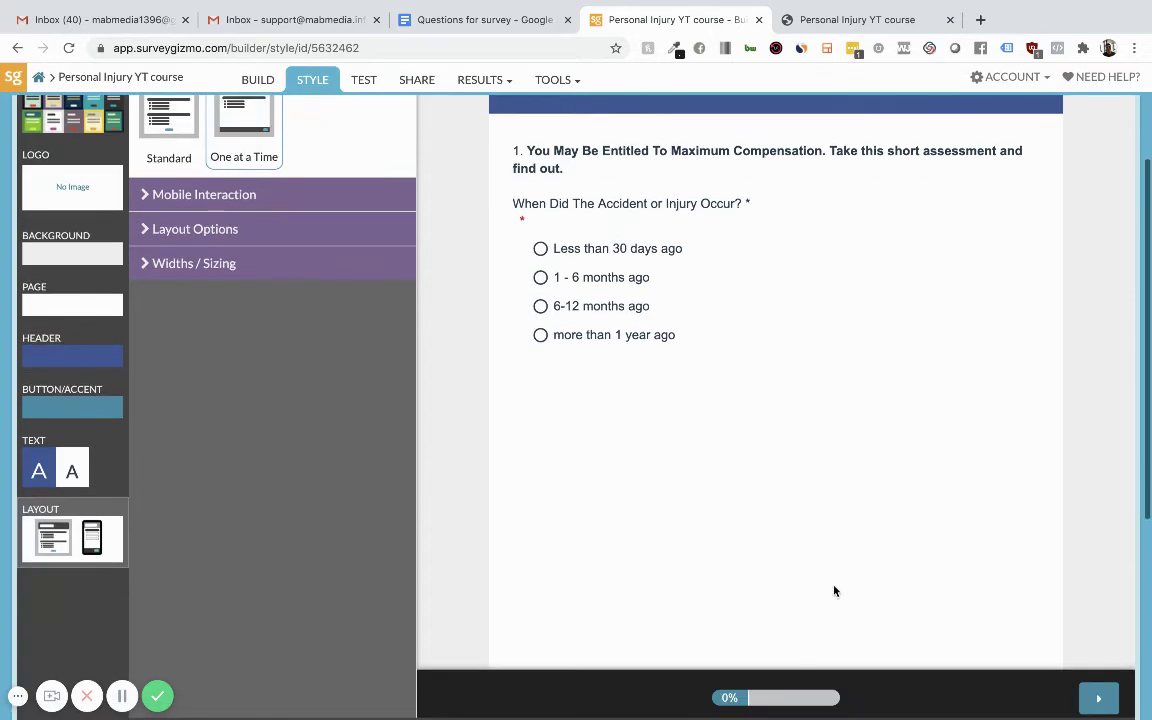
{"action": "scroll", "coordinate": [835, 591], "scroll_direction": "up", "scroll_amount": 3}
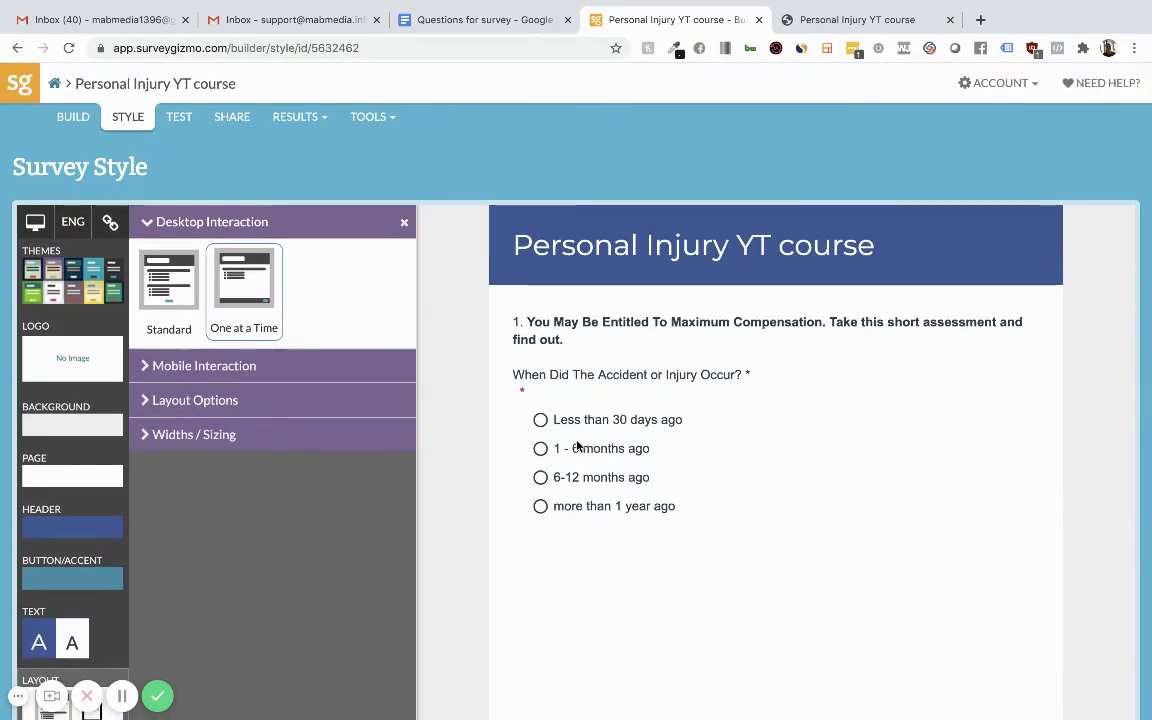
{"action": "left_click", "coordinate": [540, 420]}
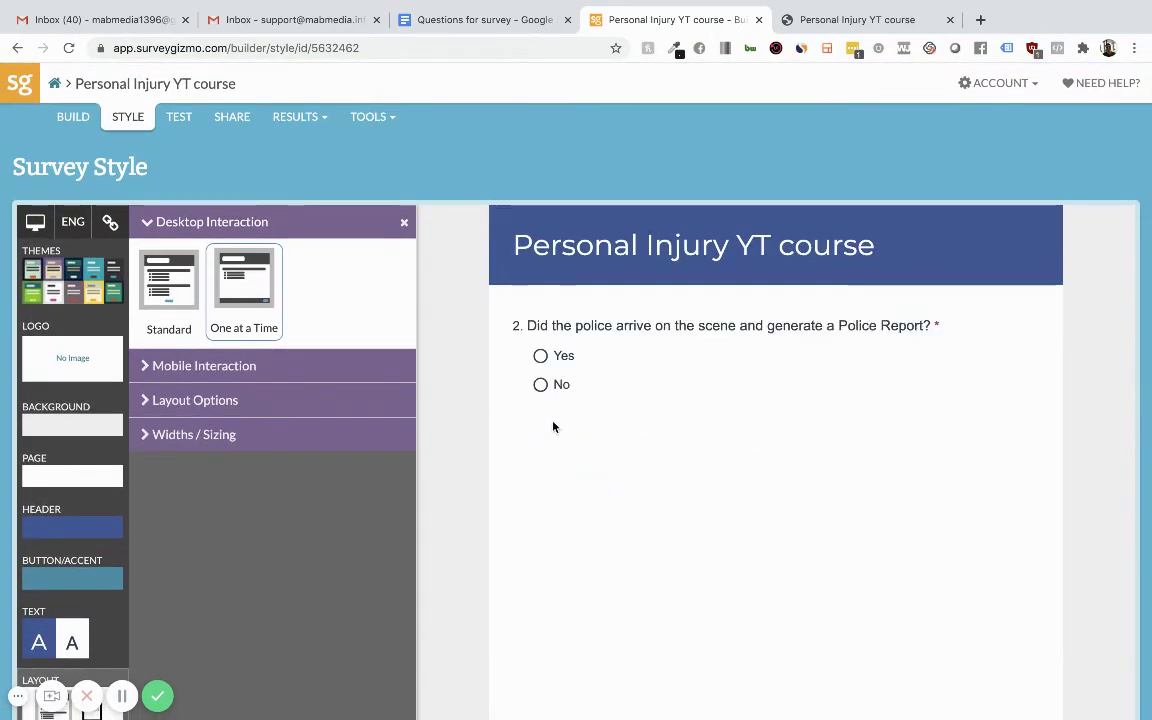
{"action": "left_click", "coordinate": [540, 356]}
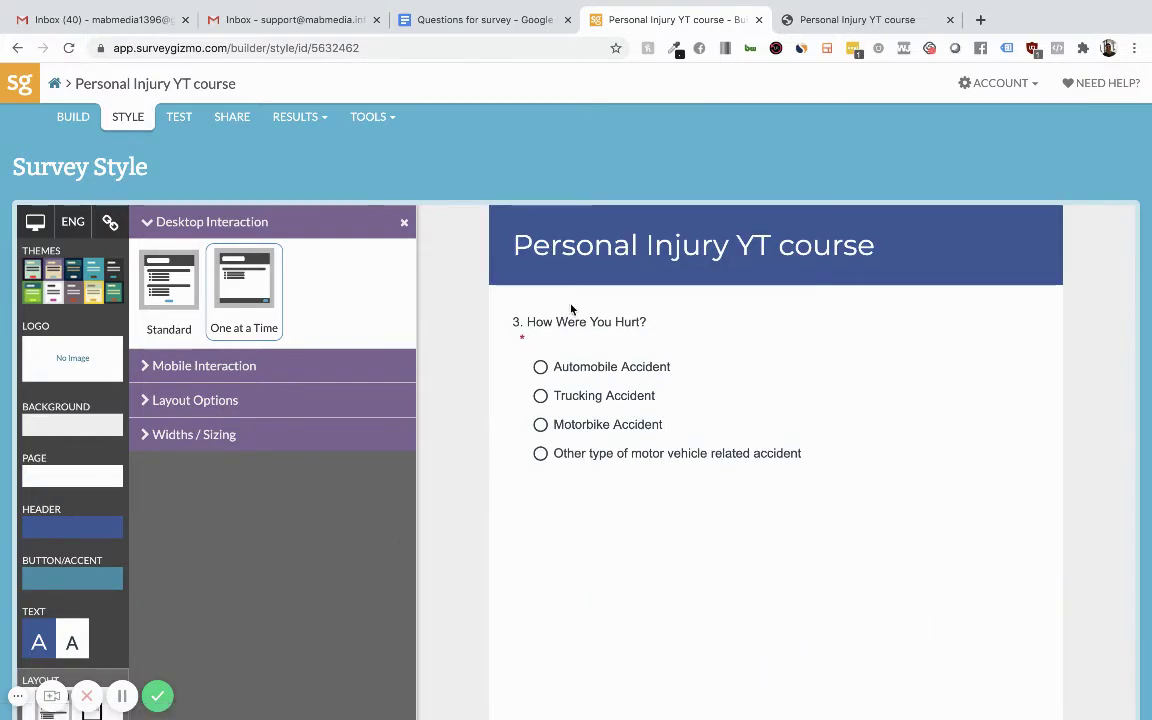
View the live survey from the Share page, inspect its 'Personal Injury YT course' title, then close it.
{"action": "left_click", "coordinate": [222, 117]}
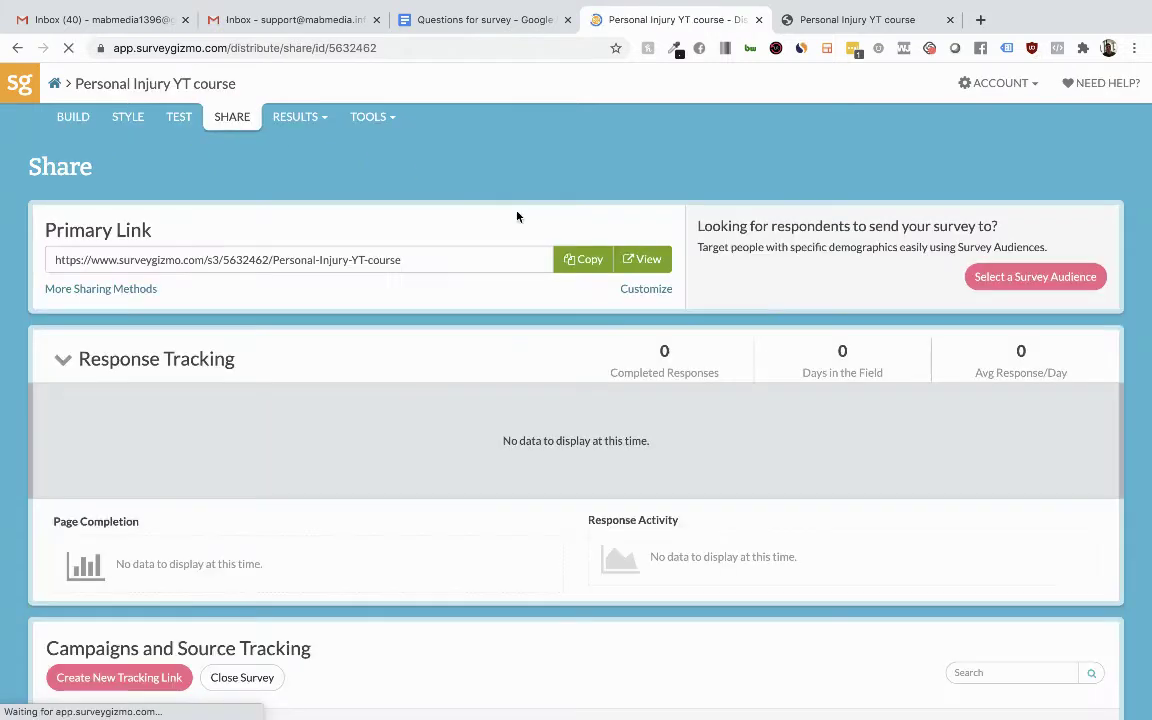
{"action": "left_click", "coordinate": [642, 259]}
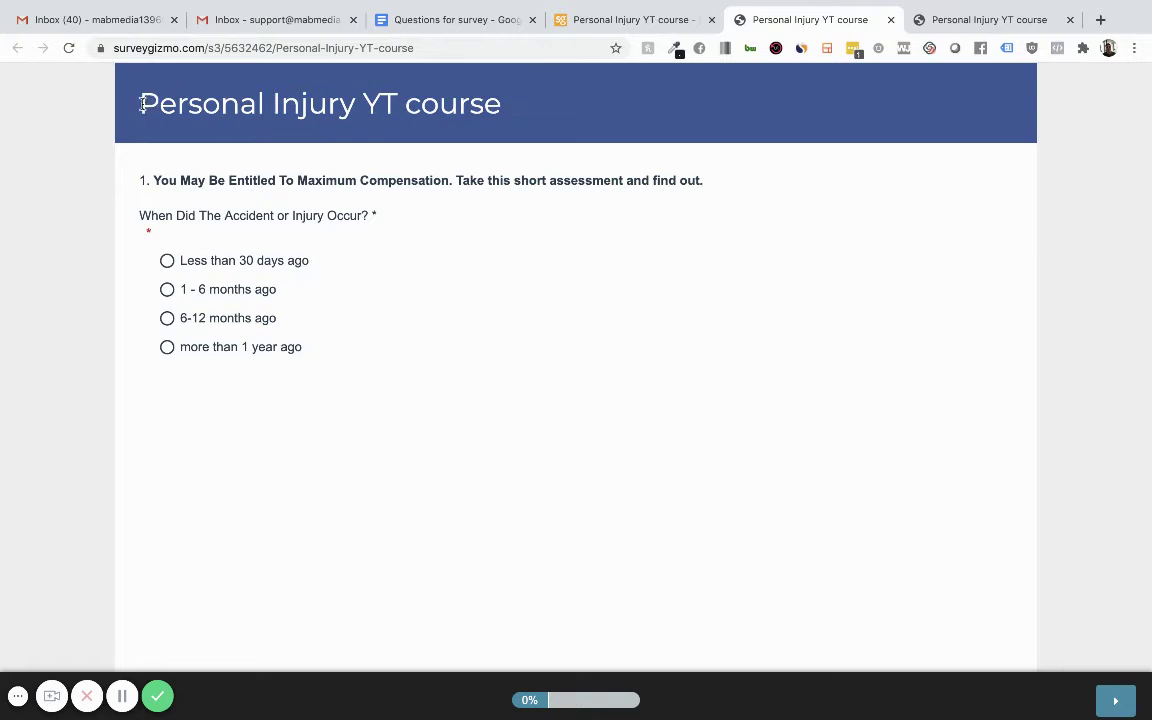
{"action": "left_click_drag", "start_coordinate": [141, 104], "coordinate": [506, 125]}
{"action": "left_click", "coordinate": [506, 125]}
{"action": "triple_click", "coordinate": [300, 104]}
{"action": "triple_click", "coordinate": [491, 104]}
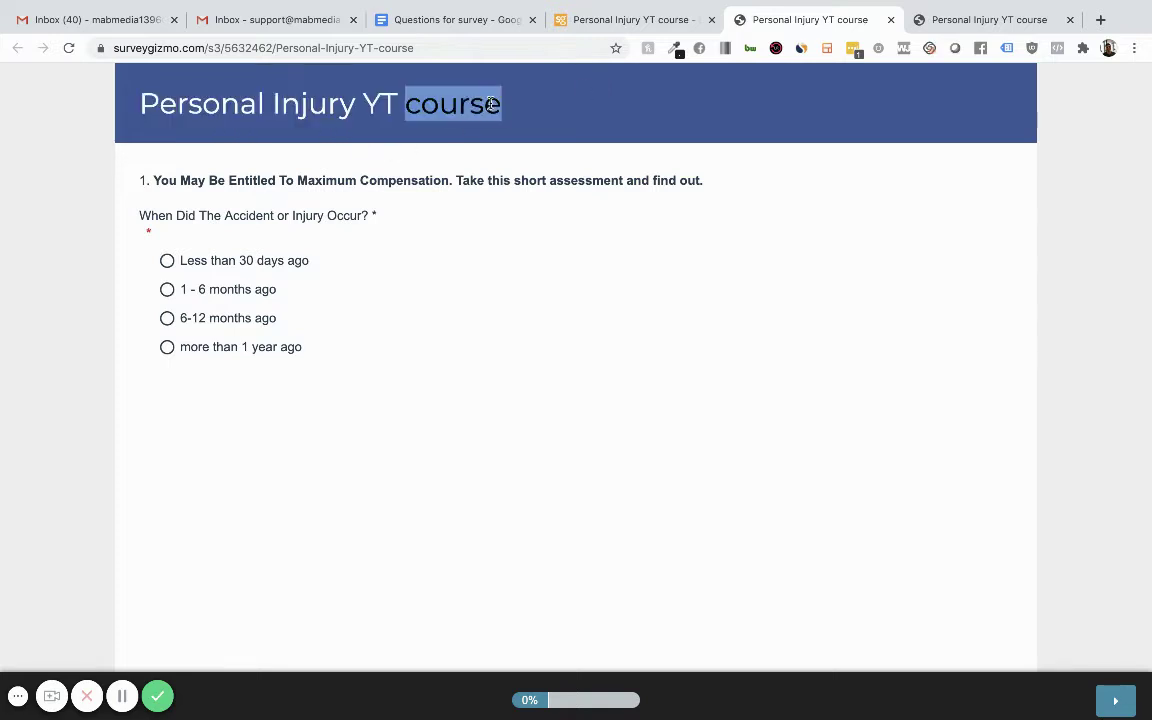
{"action": "left_click", "coordinate": [794, 95]}
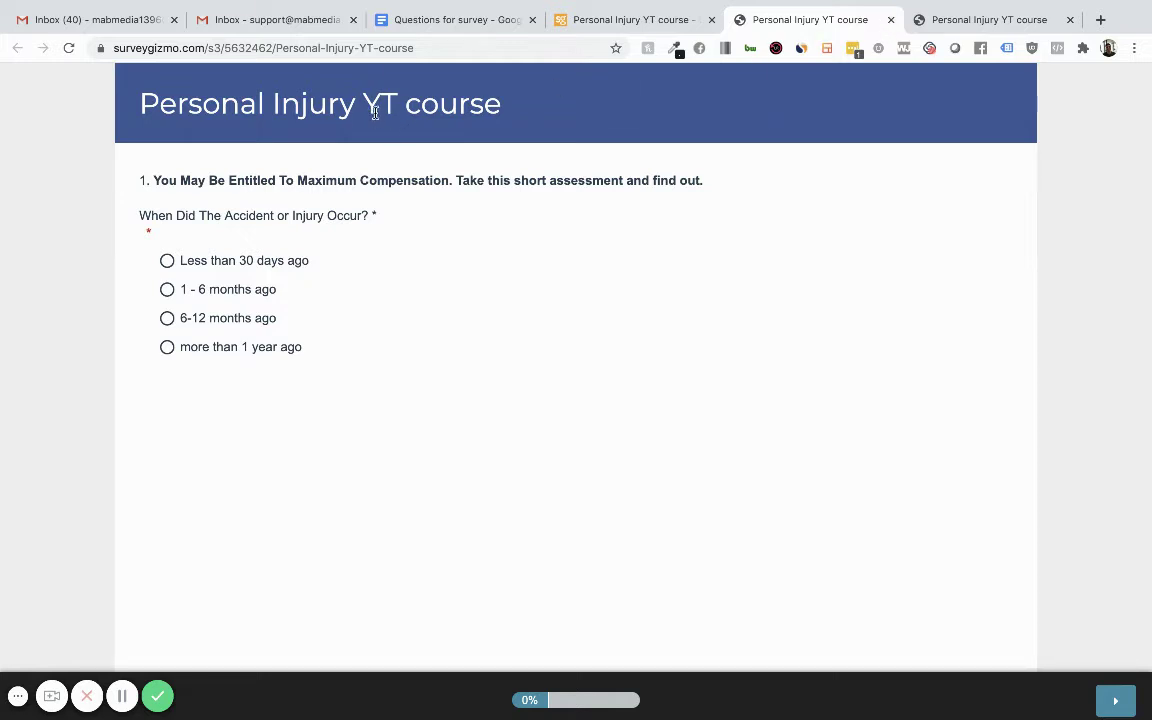
{"action": "triple_click", "coordinate": [357, 92]}
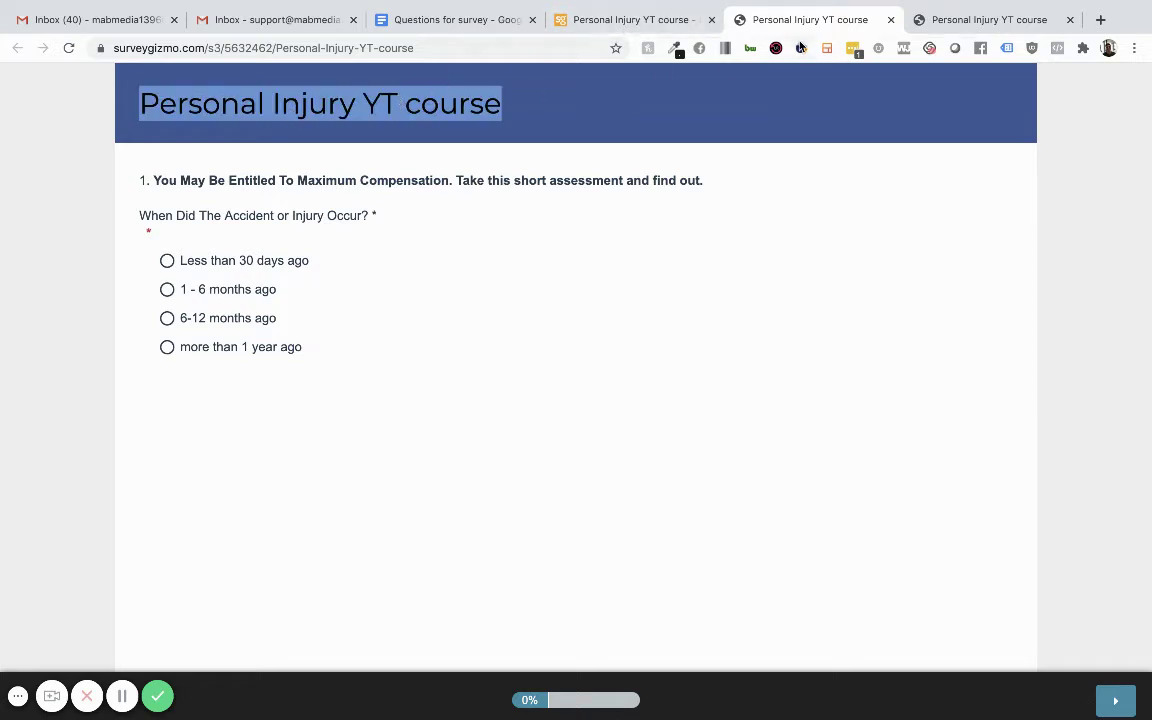
{"action": "left_click", "coordinate": [891, 19]}
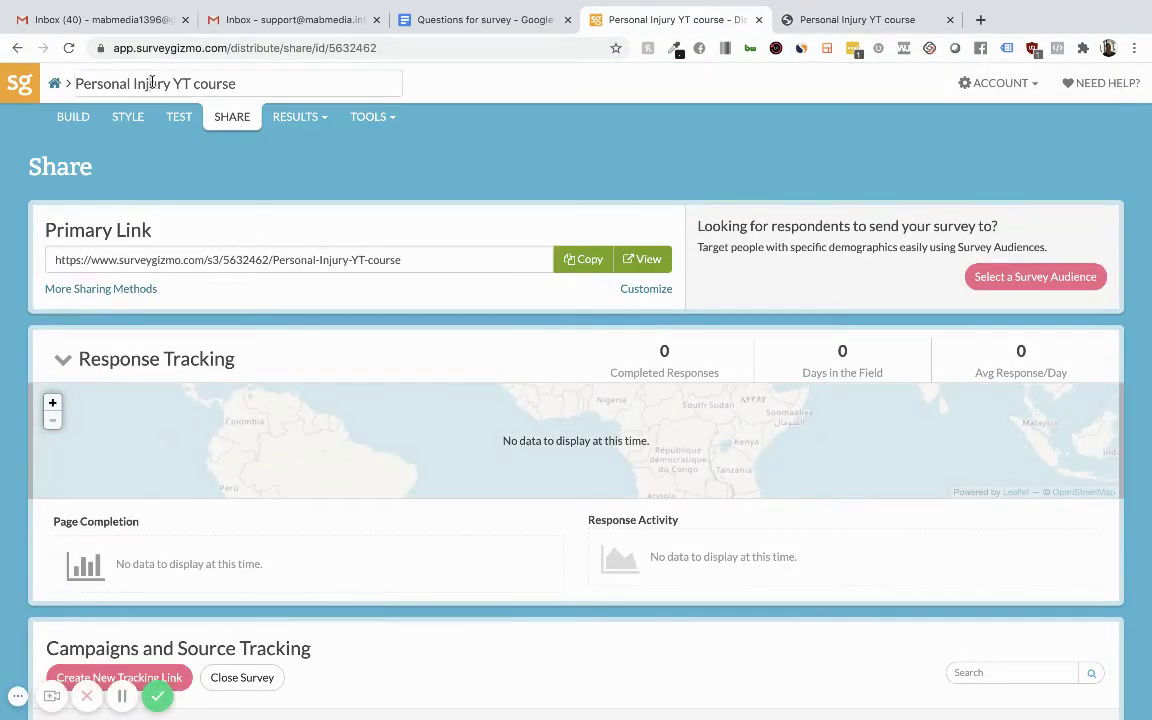
Change the survey title from Personal Injury YT course to 'Utah Maximum Compensation'.
{"action": "left_click", "coordinate": [152, 83]}
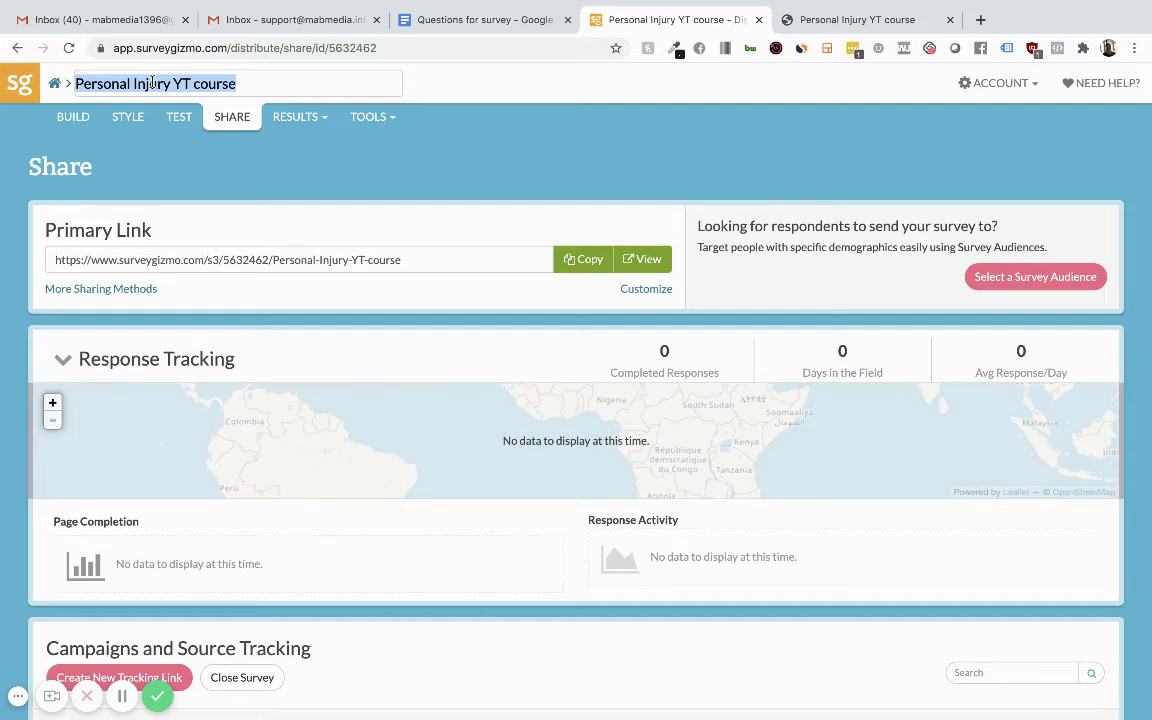
{"action": "type", "text": "Utah"}
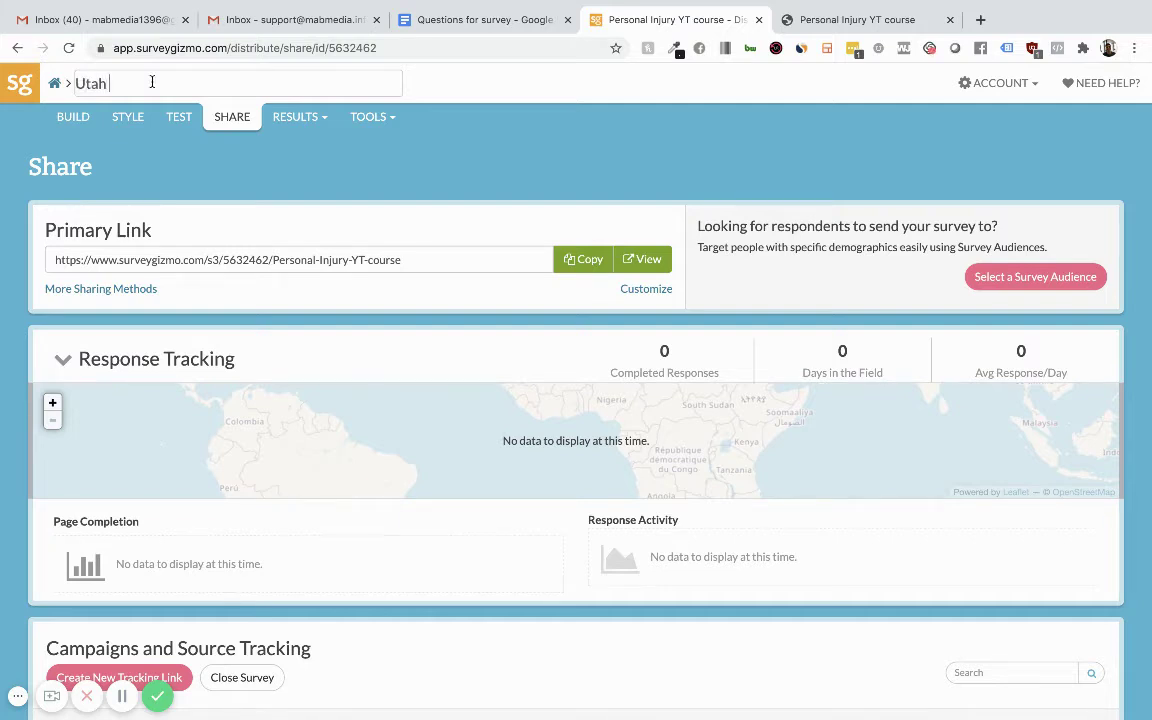
{"action": "type", "text": " Maximum Compensation"}
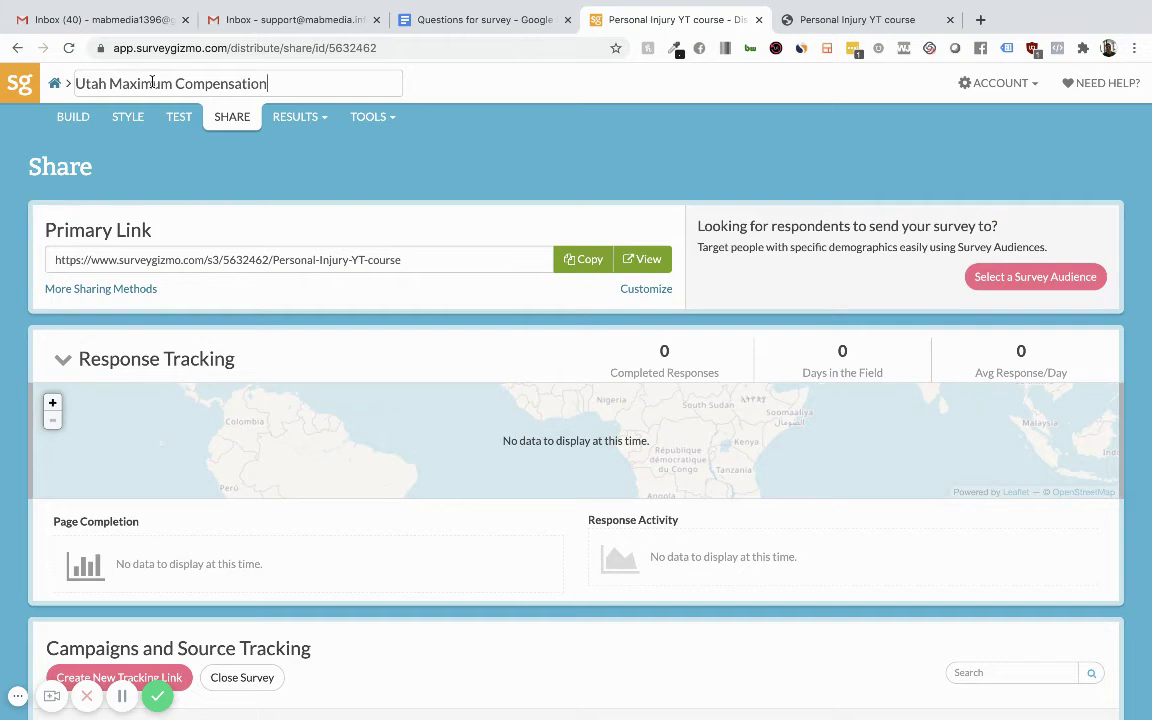
{"action": "left_click", "coordinate": [320, 156]}
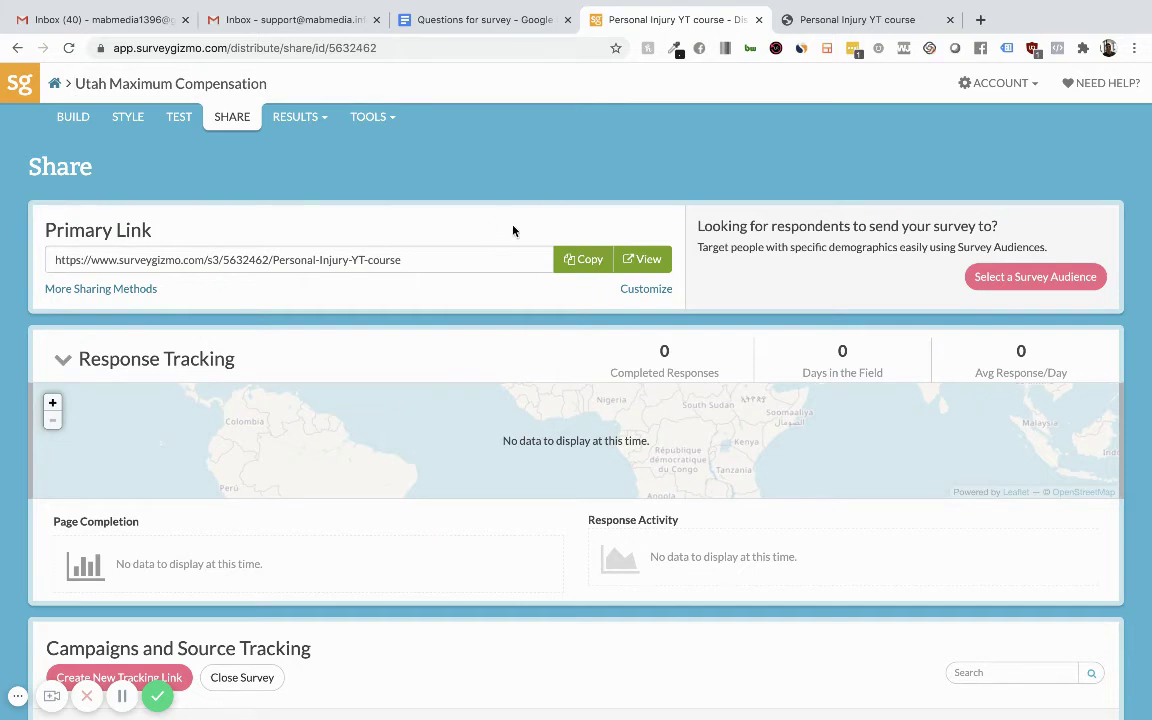
Open the live survey and answer questions 1–7: under 30 days, Trucking Accident, Yes otherwise.
{"action": "left_click", "coordinate": [658, 264]}
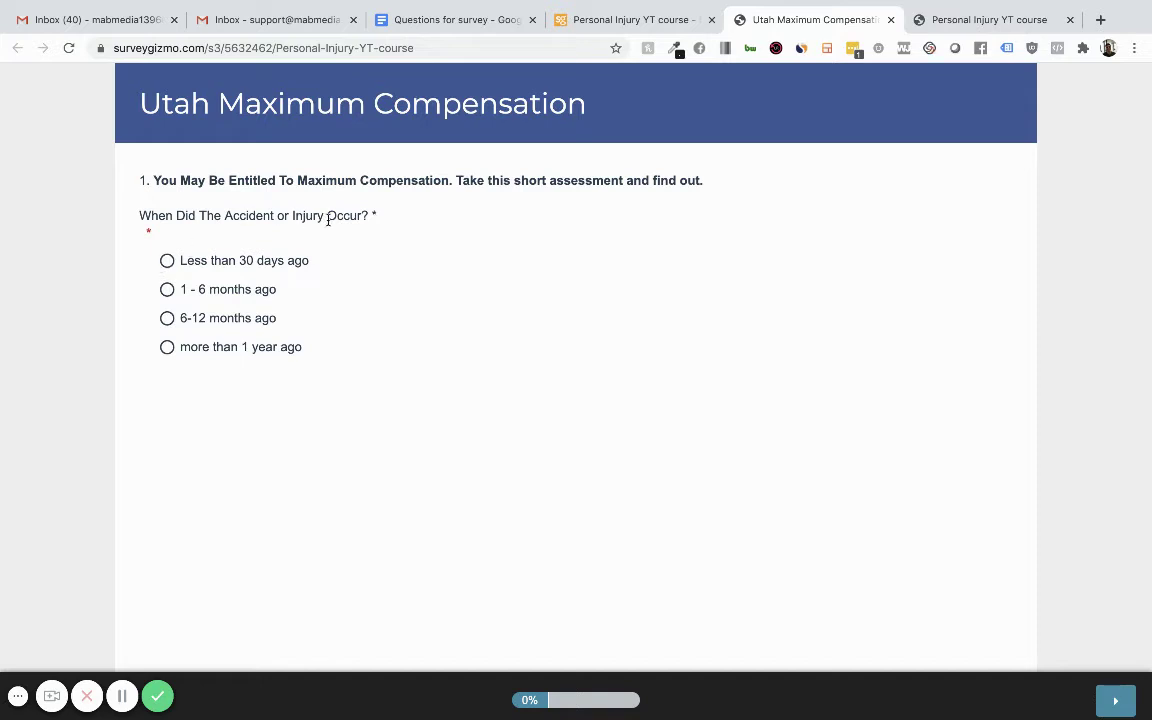
{"action": "left_click", "coordinate": [167, 260]}
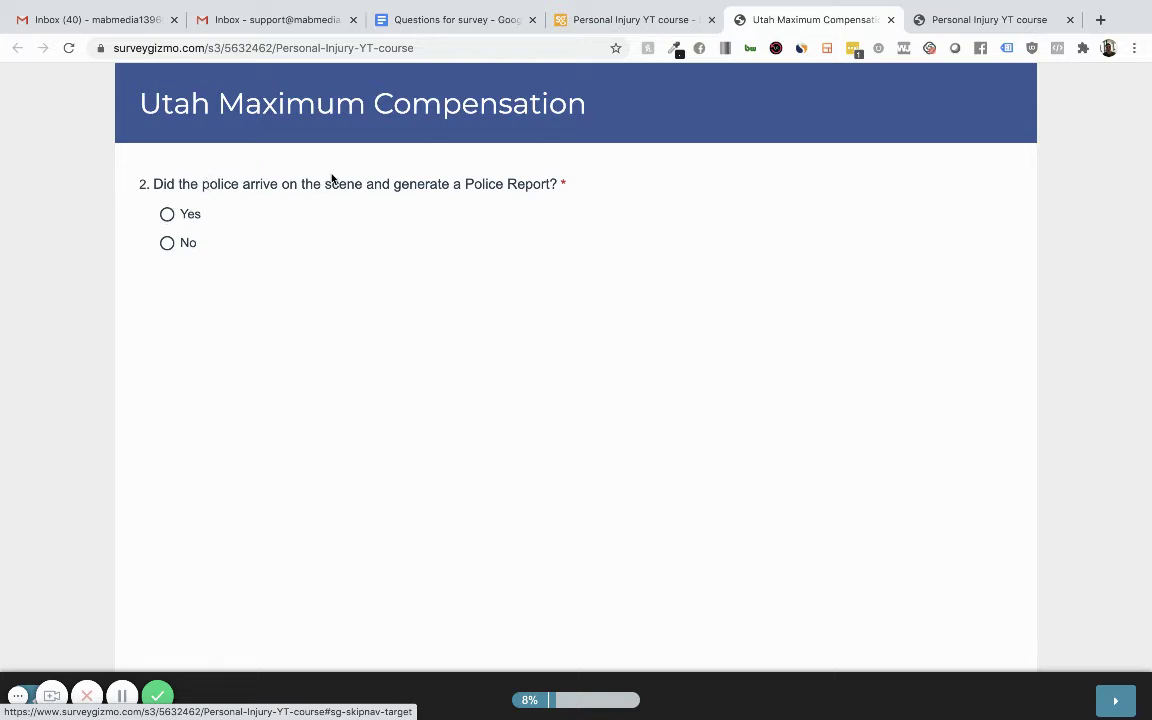
{"action": "left_click", "coordinate": [167, 215]}
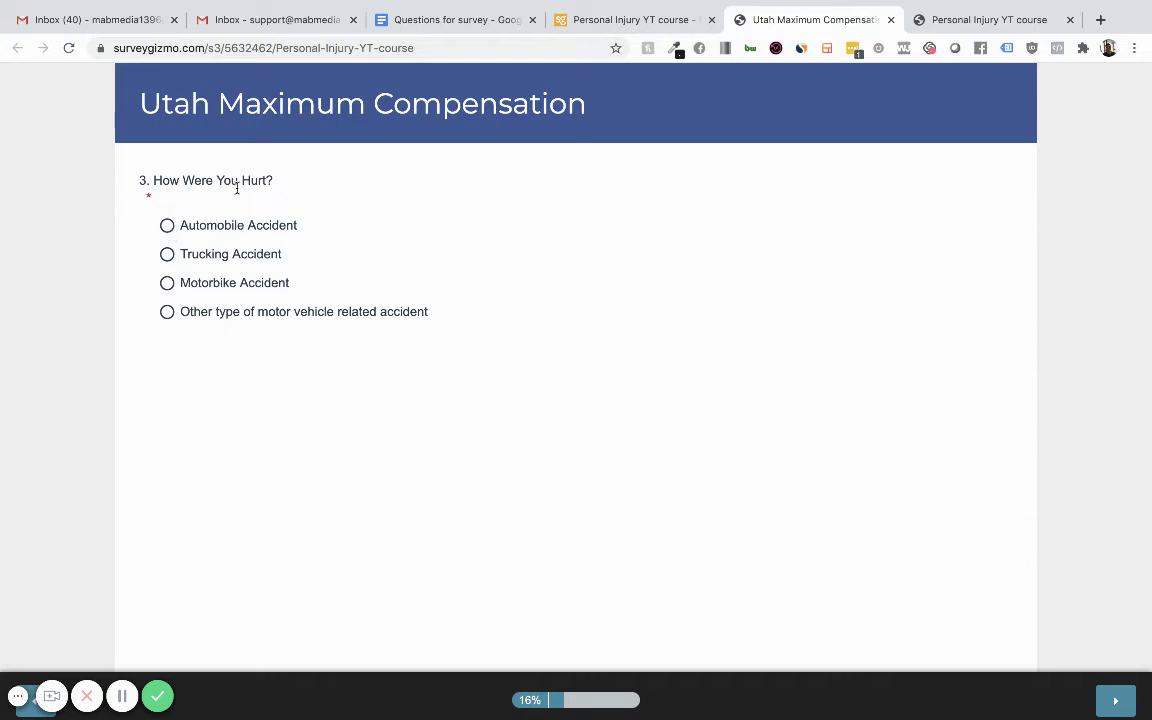
{"action": "left_click", "coordinate": [166, 255]}
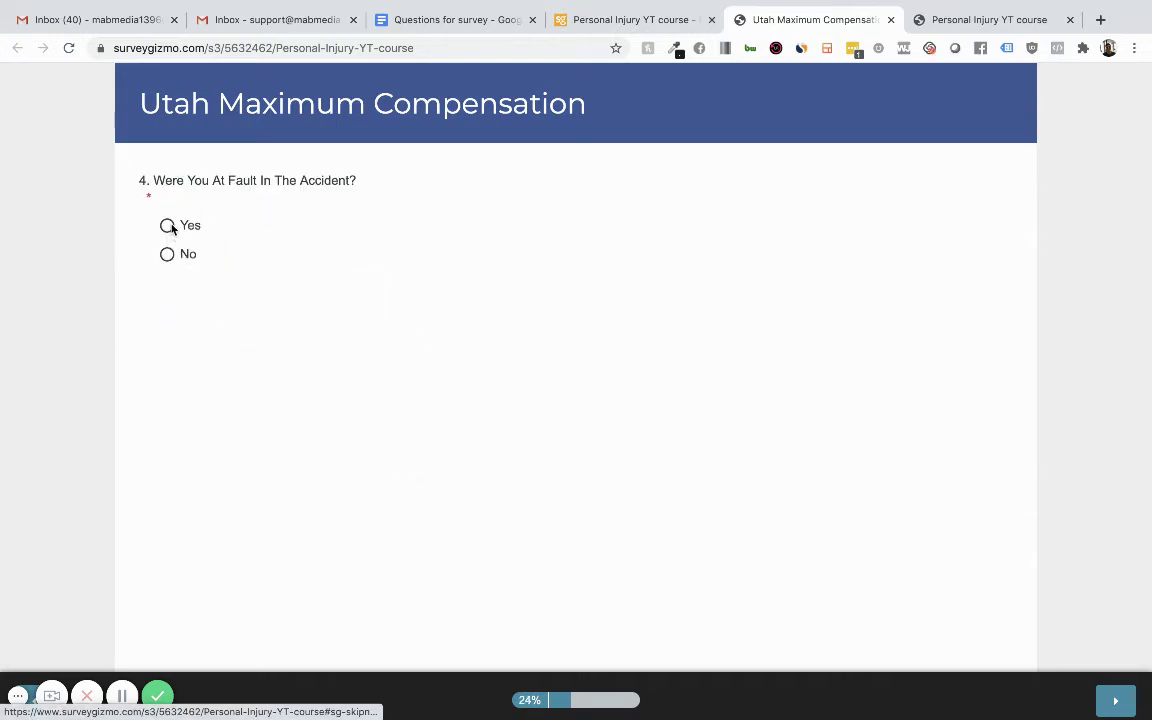
{"action": "left_click", "coordinate": [170, 226]}
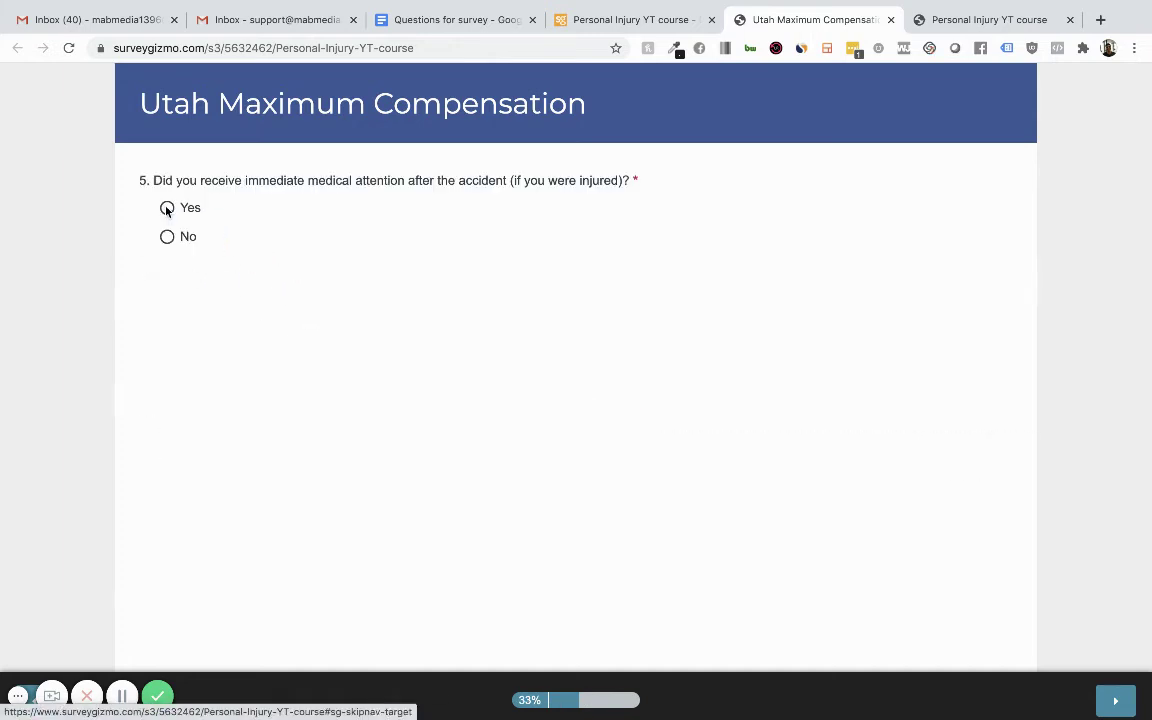
{"action": "left_click", "coordinate": [172, 208]}
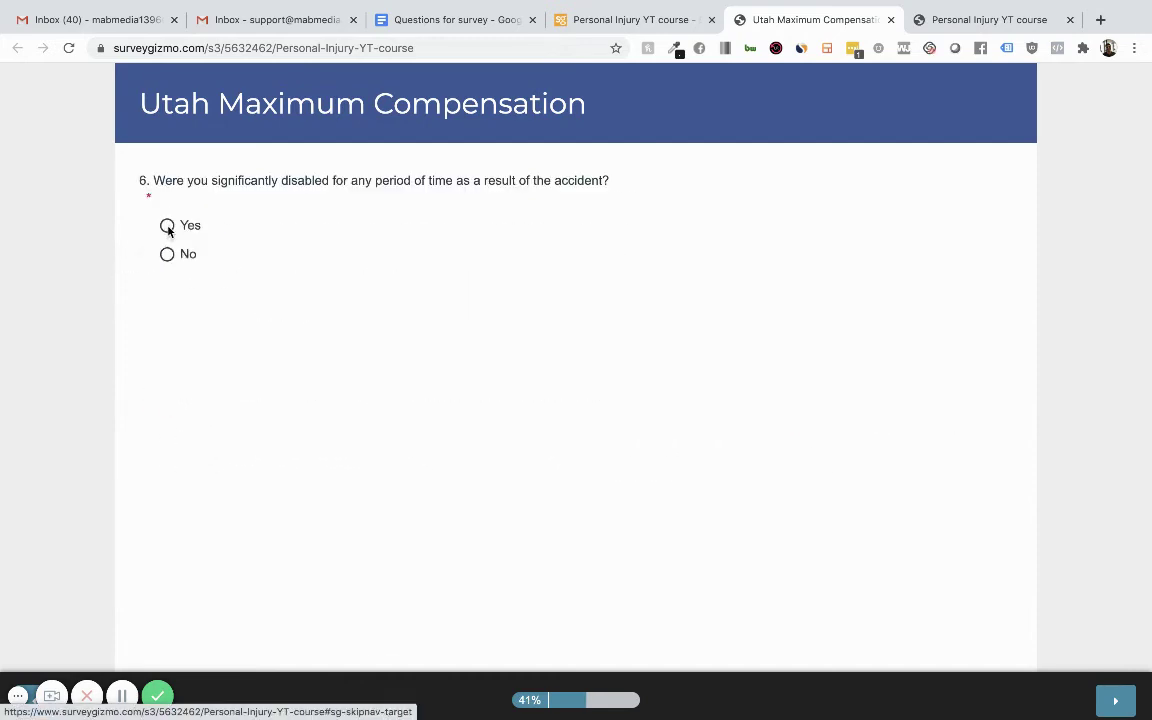
{"action": "left_click", "coordinate": [167, 225]}
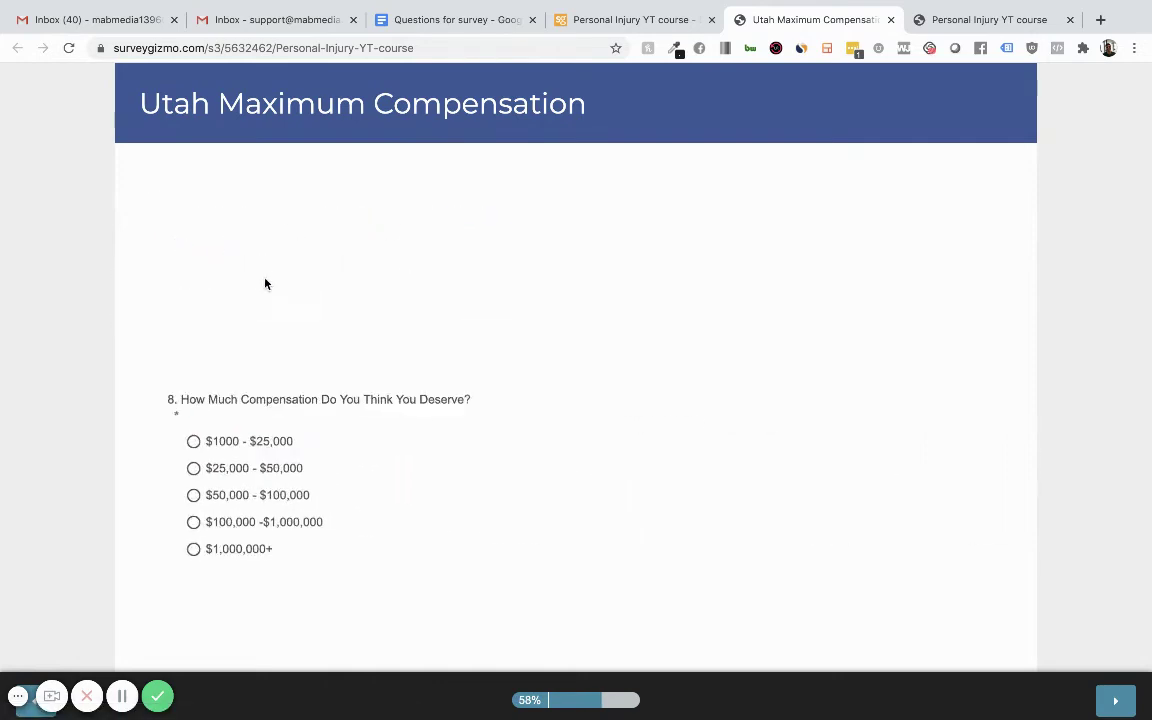
Choose $25,000 - $50,000 as compensation and enter the respondent's full name.
{"action": "left_click", "coordinate": [170, 257]}
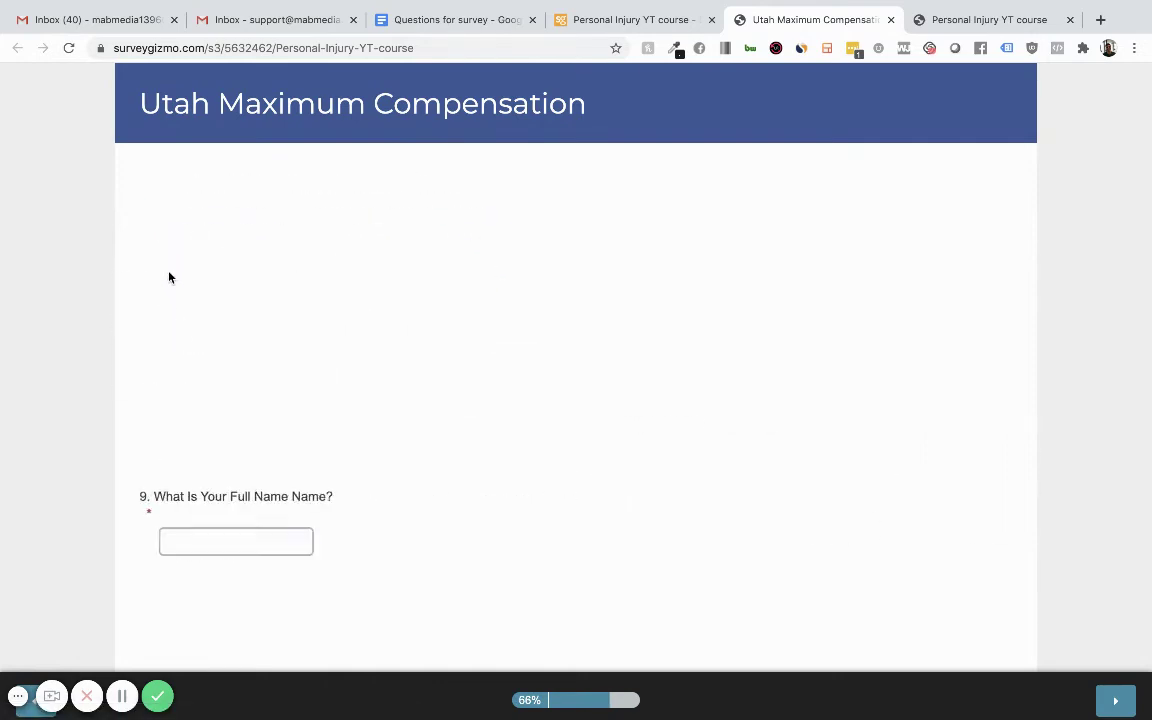
{"action": "left_click", "coordinate": [174, 225]}
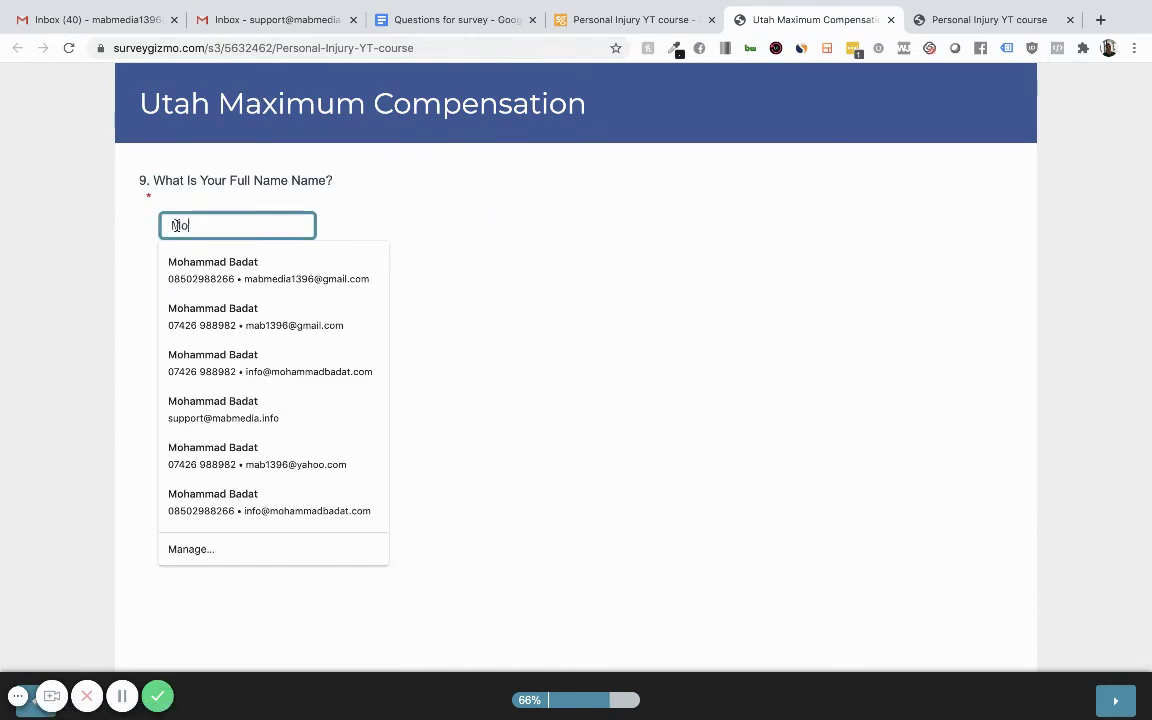
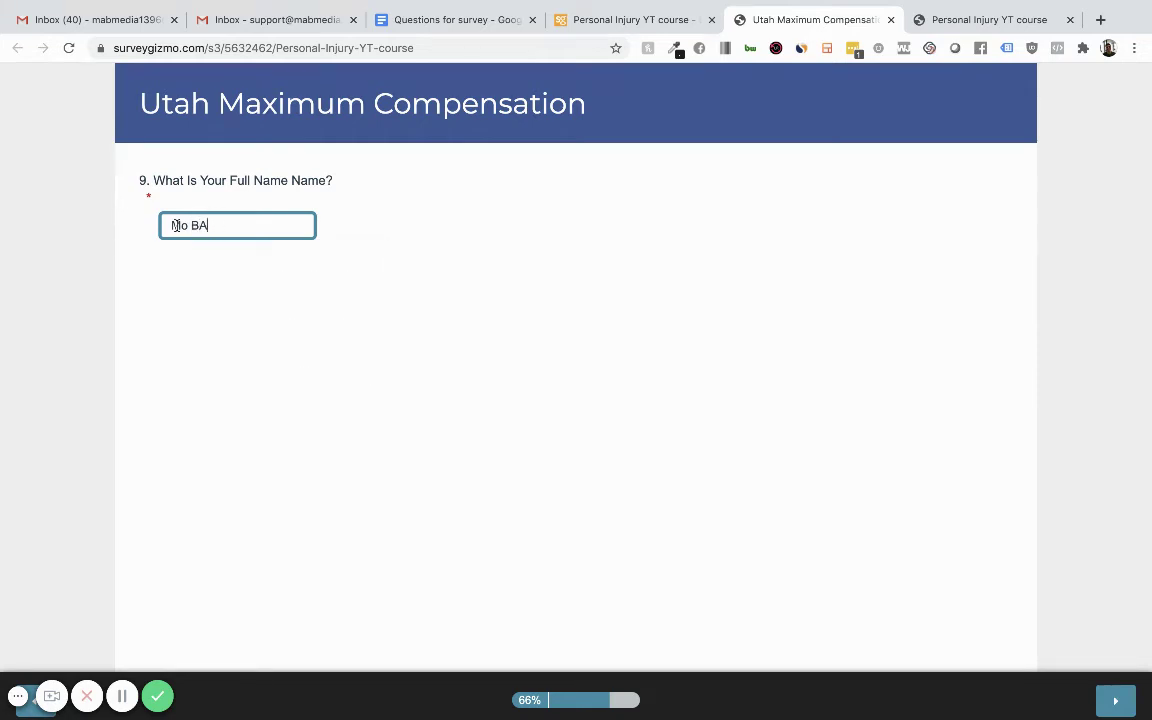
{"action": "key", "text": "Return"}
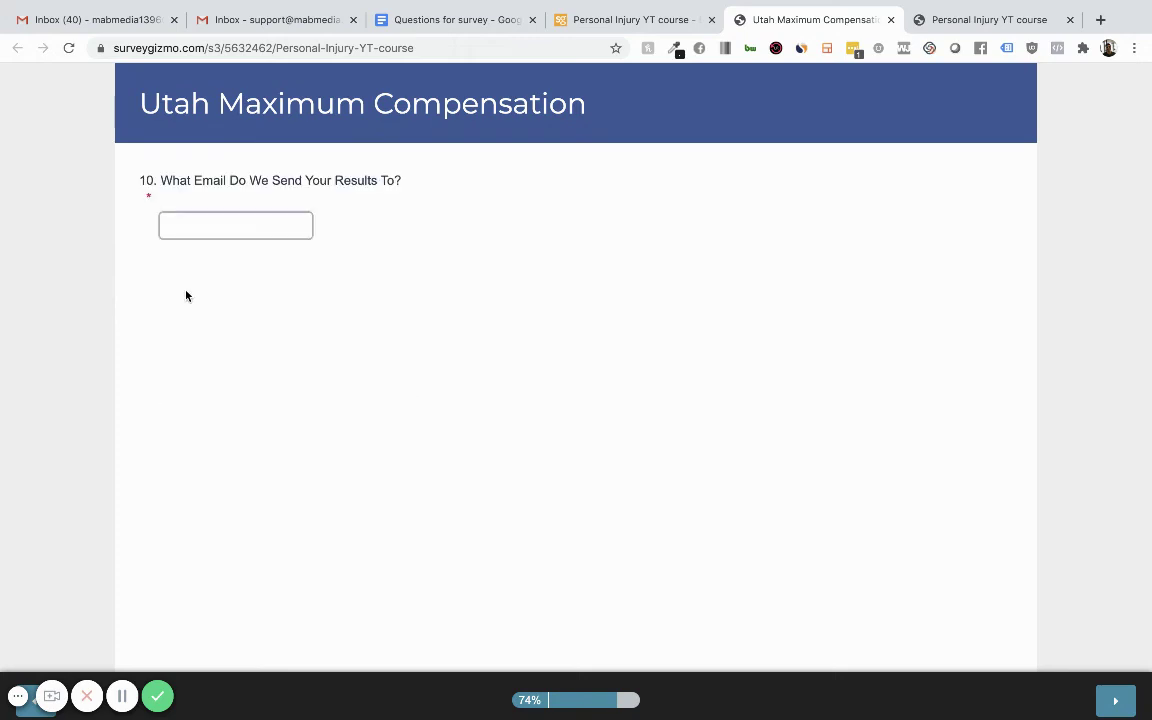
Enter the respondent's e-mail address and phone number.
{"action": "left_click", "coordinate": [181, 228]}
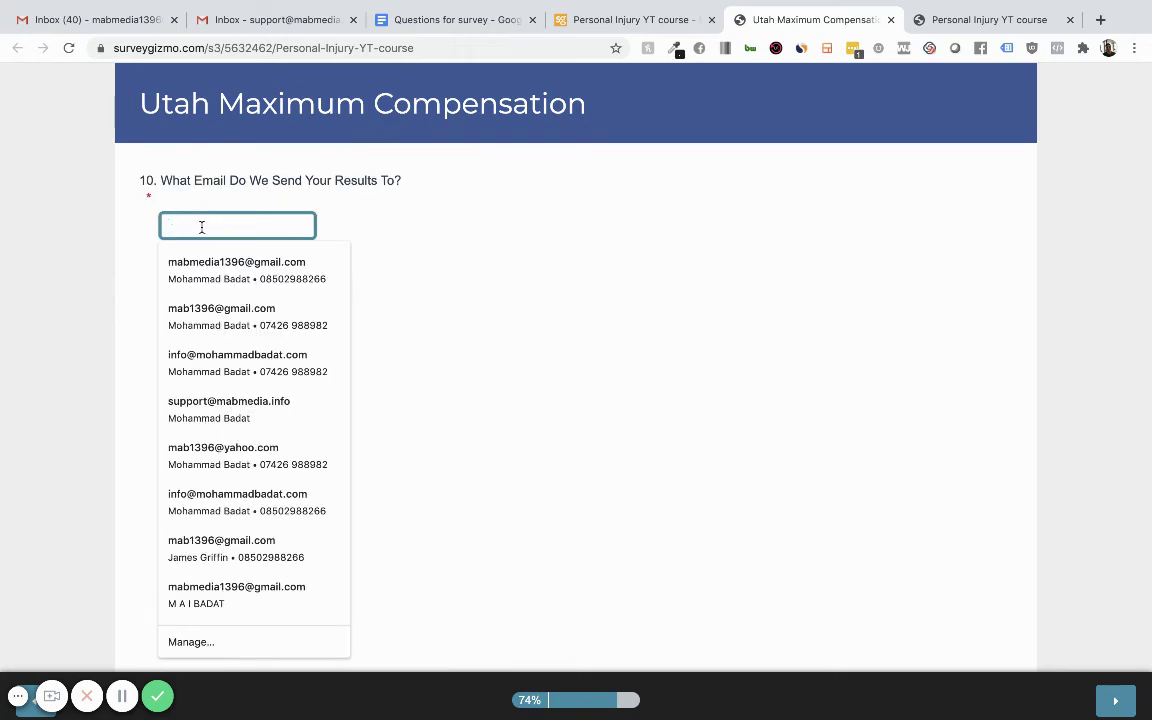
{"action": "type", "text": "tes"}
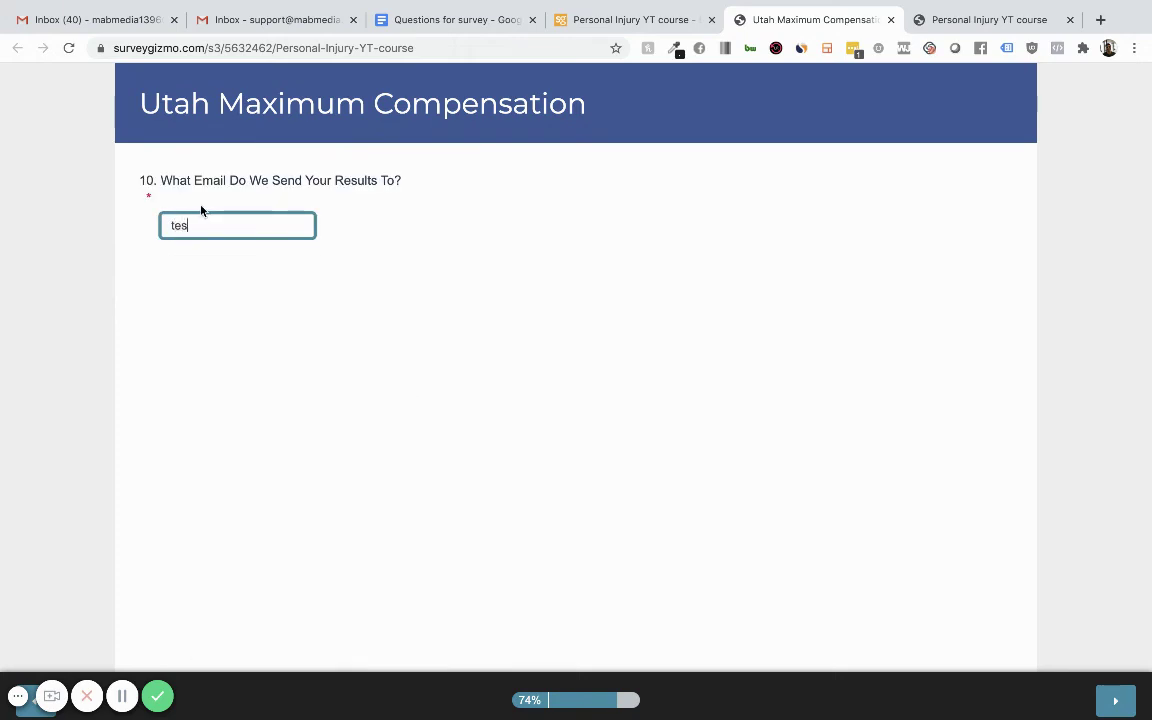
{"action": "type", "text": "t@test.com"}
{"action": "key", "text": "Return"}
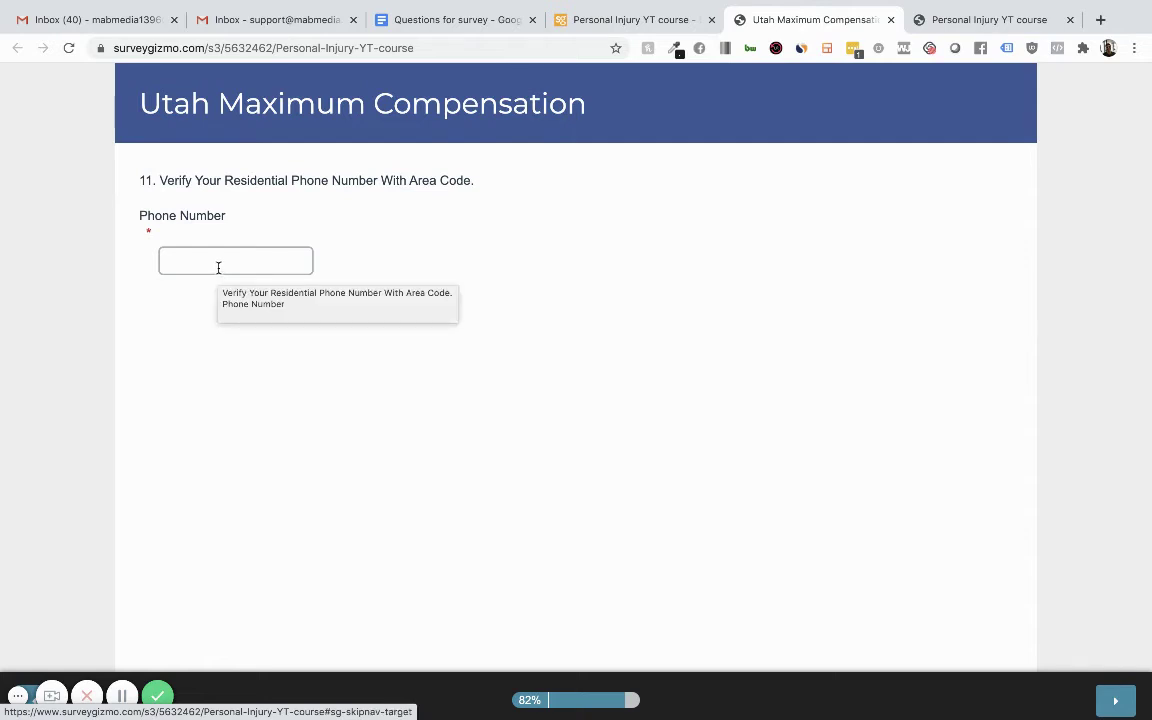
{"action": "left_click", "coordinate": [218, 262]}
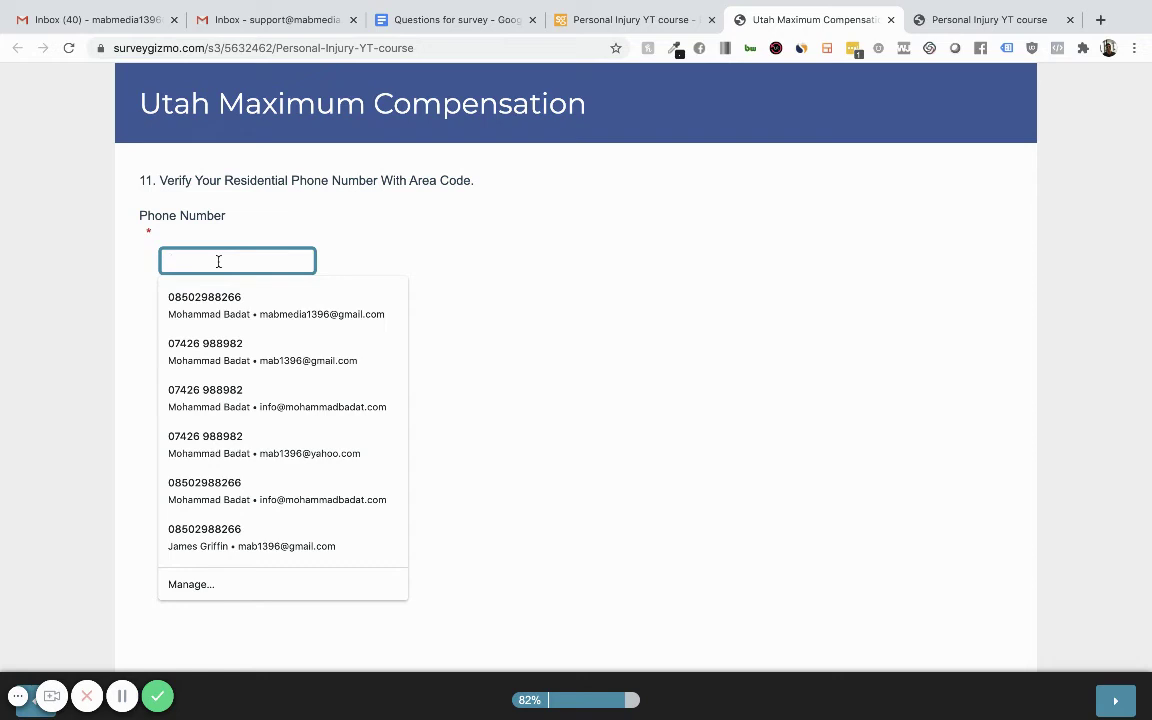
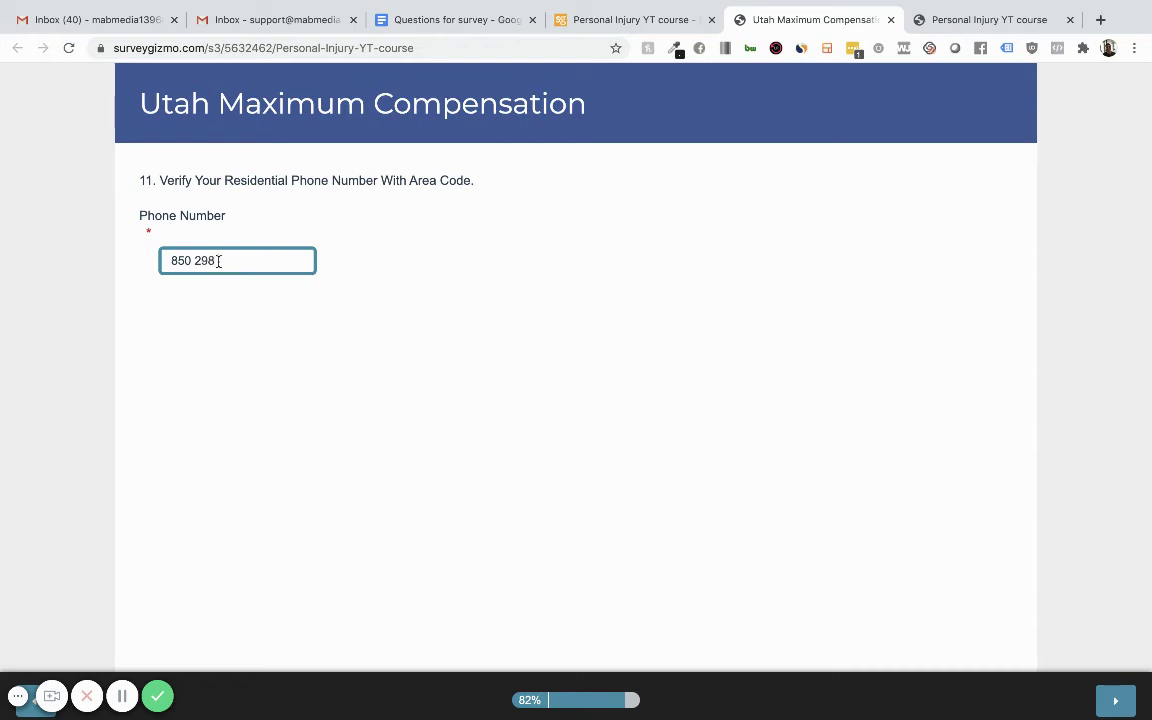
{"action": "key", "text": "Return"}
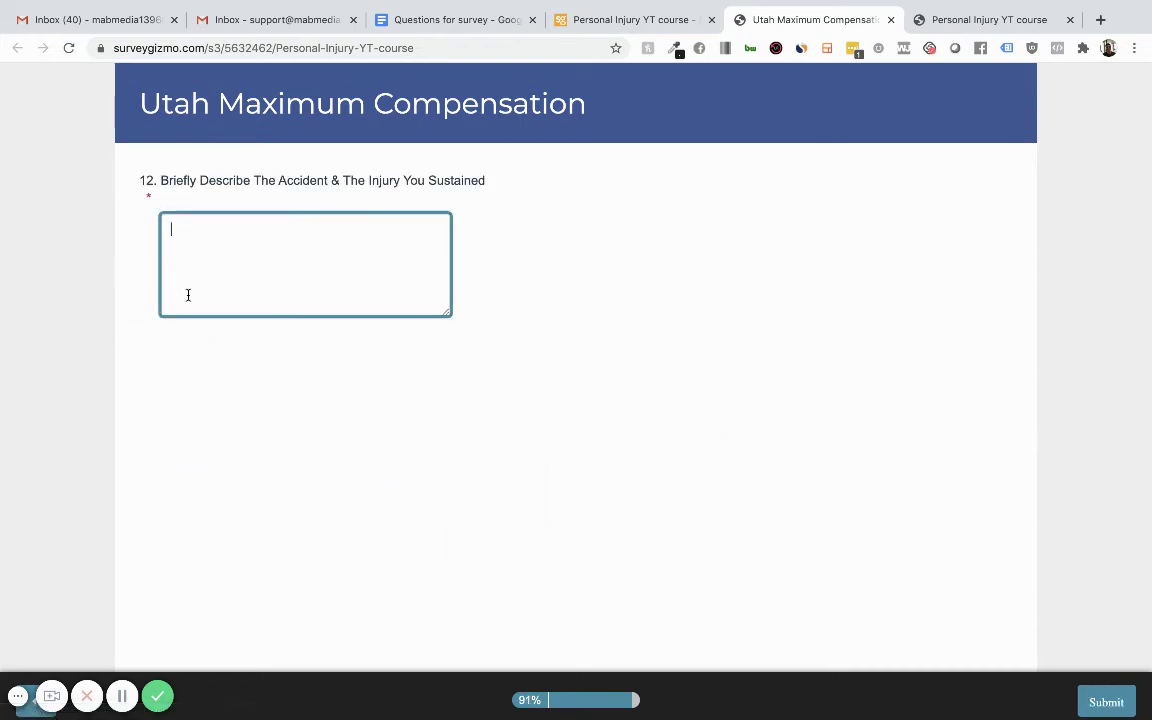
Describe the accident as 'I was badly injured when the truck hit me'.
{"action": "type", "text": "I was badly i"}
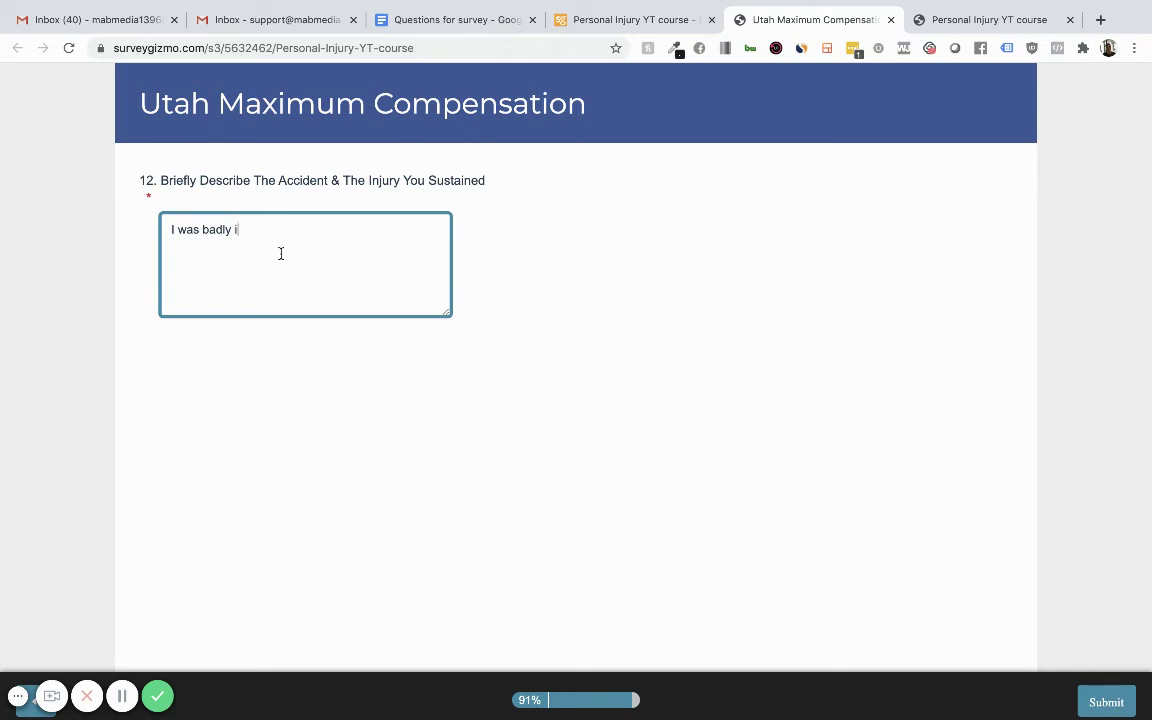
{"action": "type", "text": "njured a"}
{"action": "key", "text": "BackSpace"}
{"action": "key", "text": "BackSpace"}
{"action": "type", "text": "when the truck hit mme"}
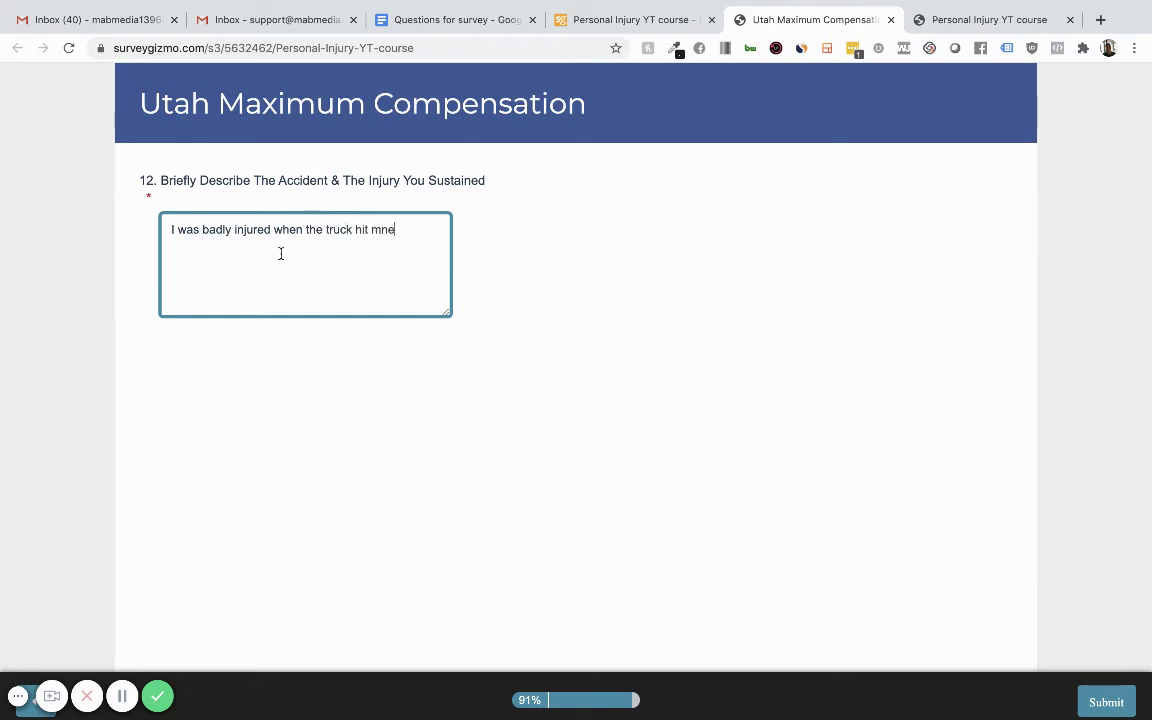
{"action": "key", "text": "BackSpace"}
{"action": "key", "text": "BackSpace"}
{"action": "type", "text": "e"}
Submit the finished Utah Maximum Compensation survey to reach the PI YT course thank-you page.
{"action": "left_click", "coordinate": [1106, 702]}
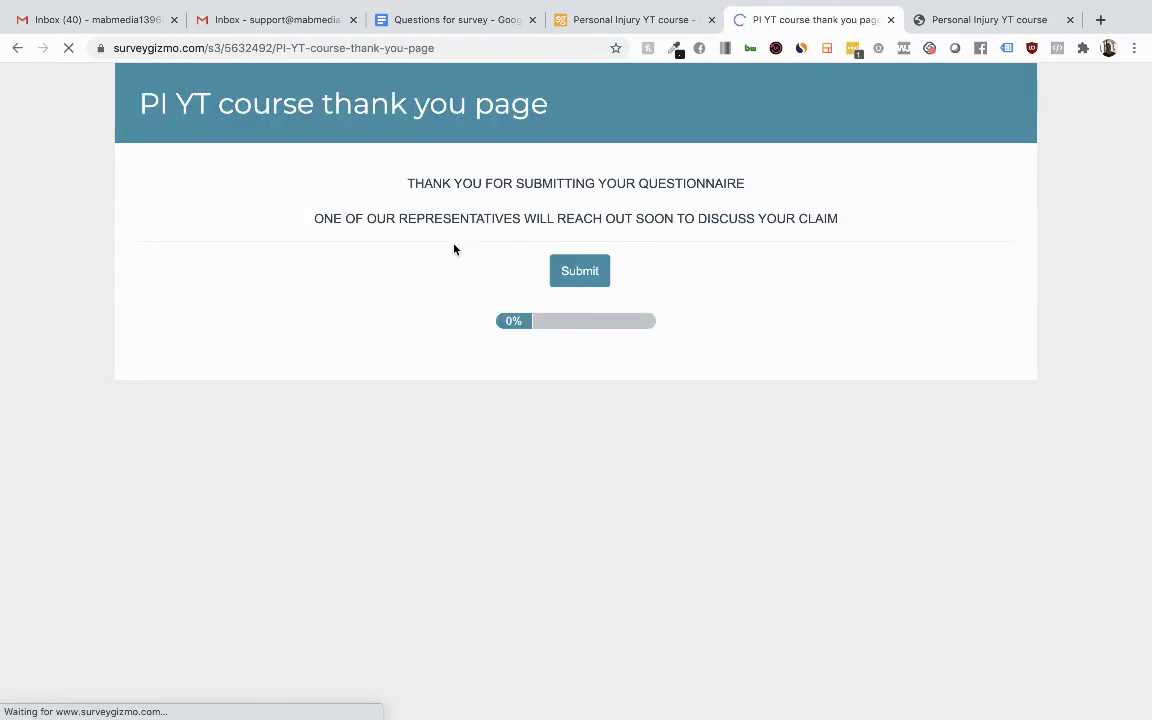